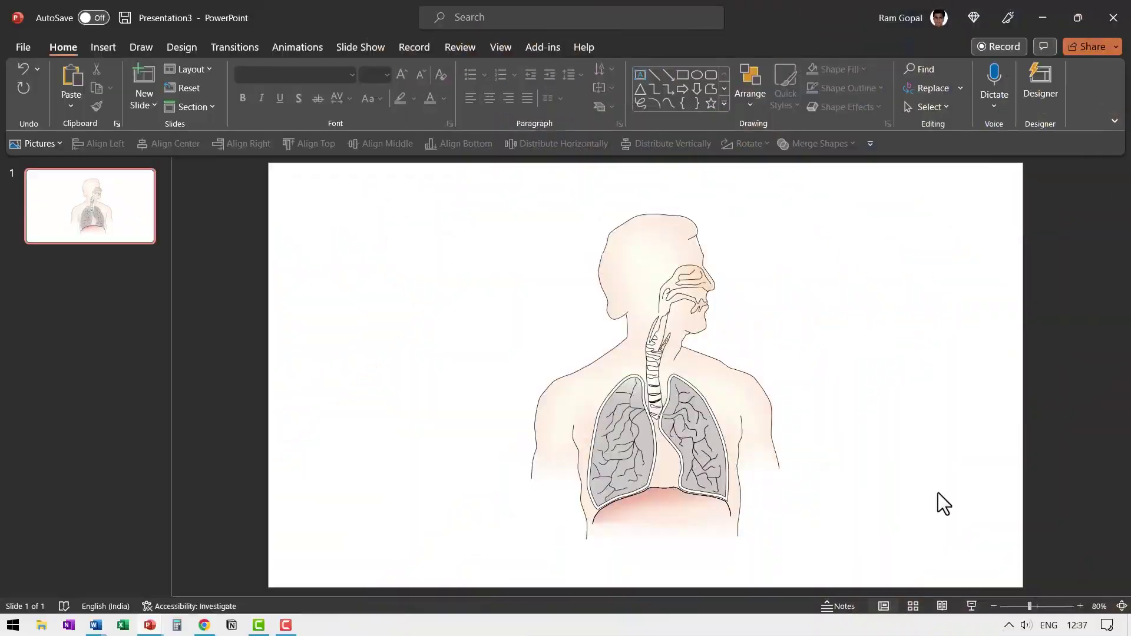
# Draw a straight line from the trachea up toward the upper right of the diagram
pyautogui.click(683, 295)
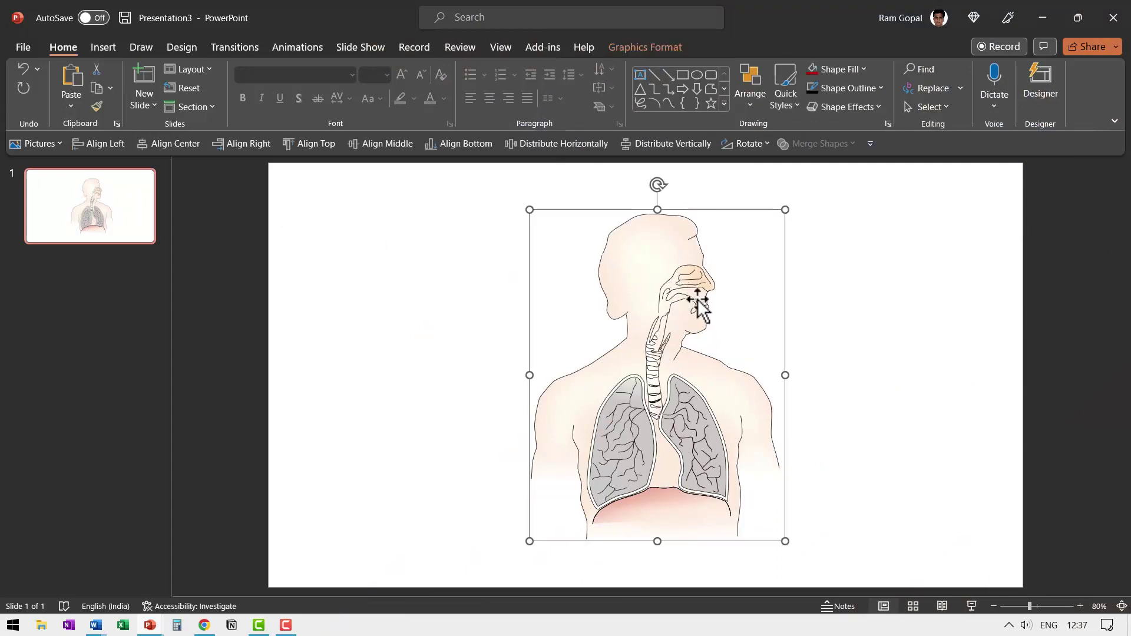
pyautogui.click(891, 457)
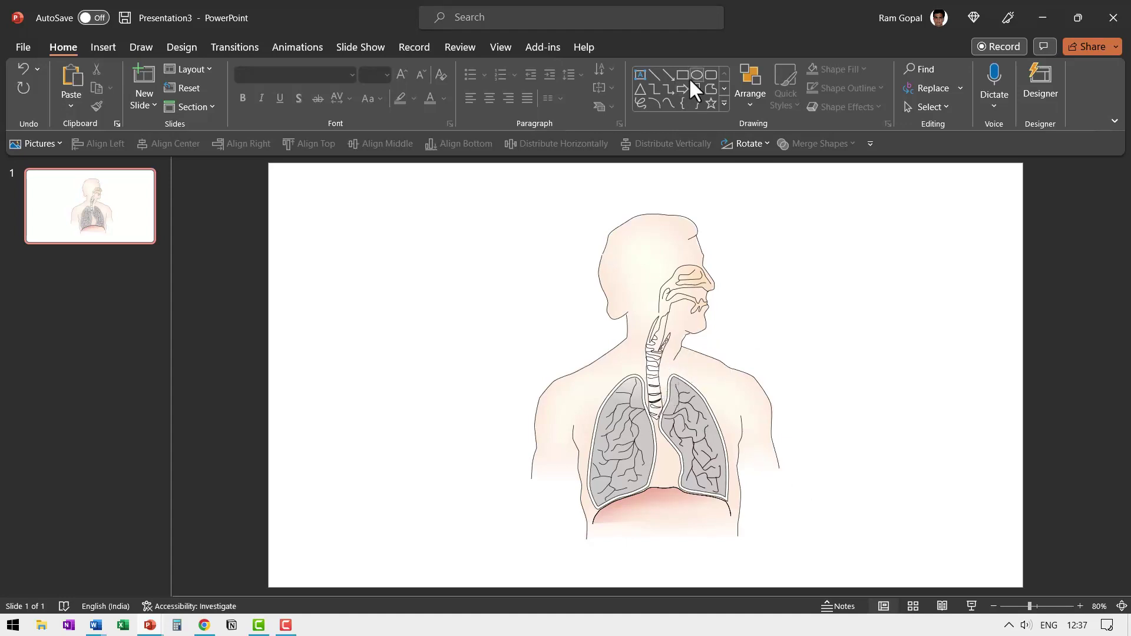
pyautogui.click(660, 75)
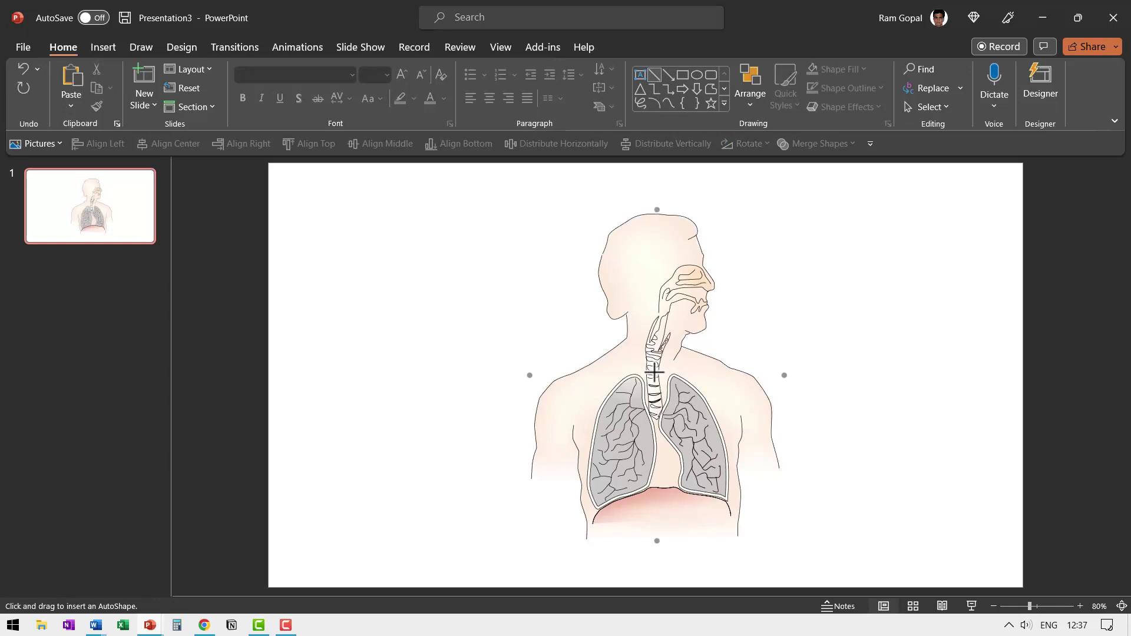
pyautogui.moveTo(659, 373); pyautogui.dragTo(768, 337)
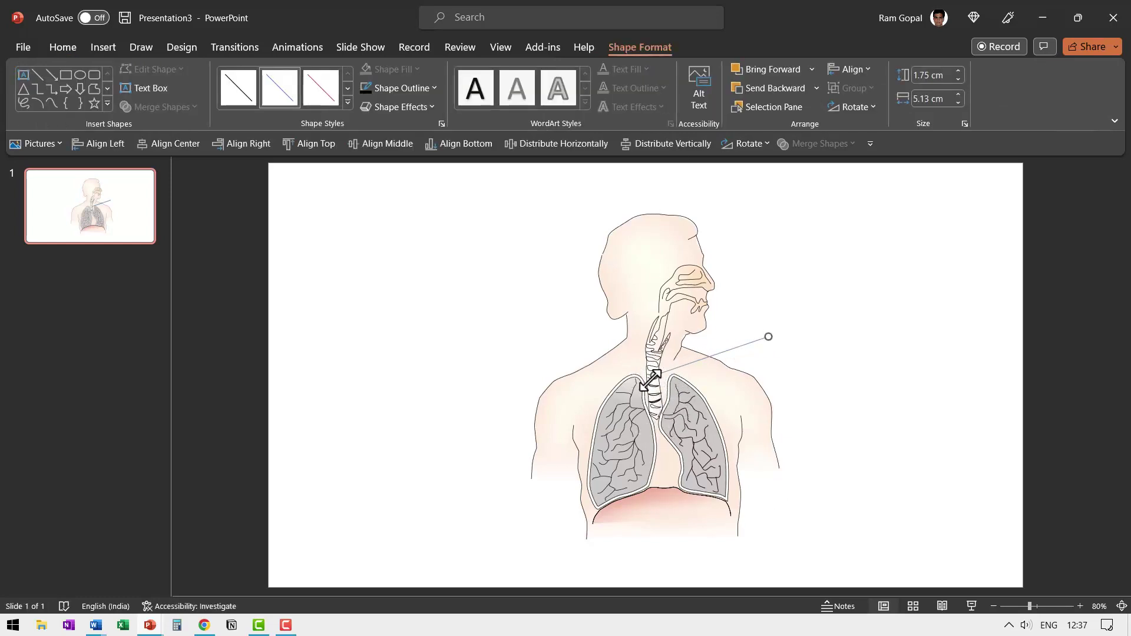
# Give the line a dark outline with a 1½ pt weight
pyautogui.click(366, 90)
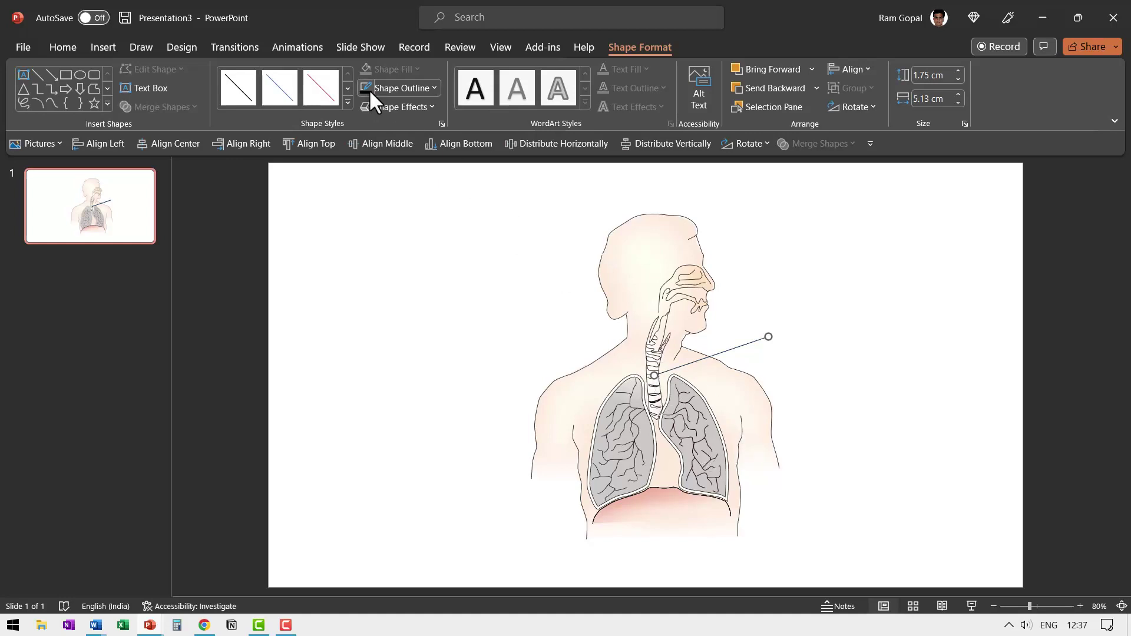
pyautogui.click(425, 92)
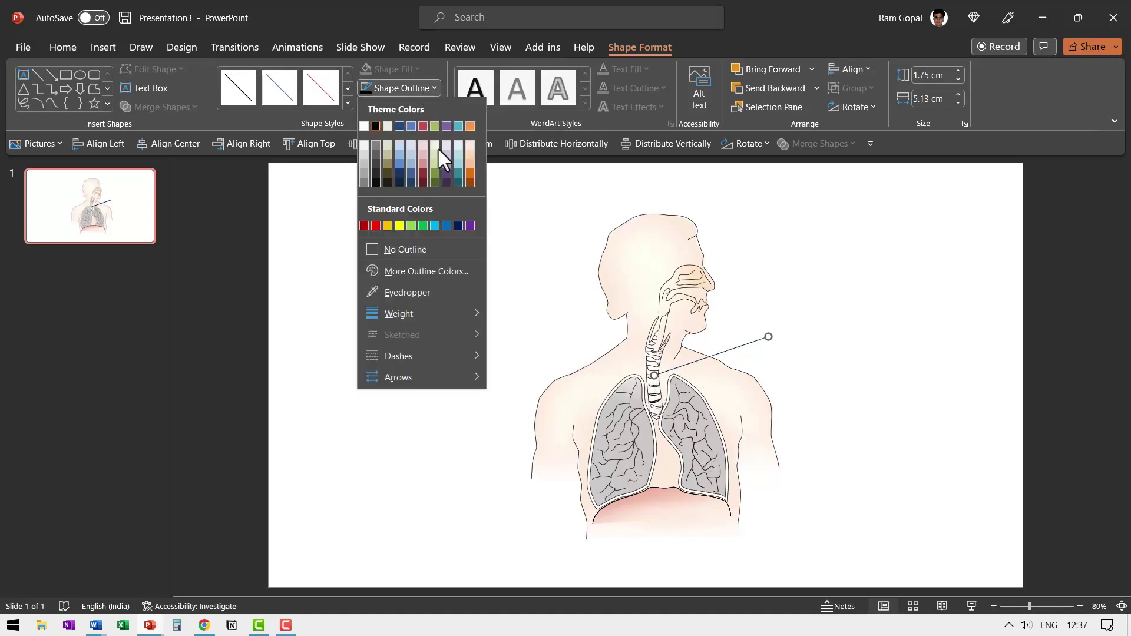
pyautogui.moveTo(423, 313)
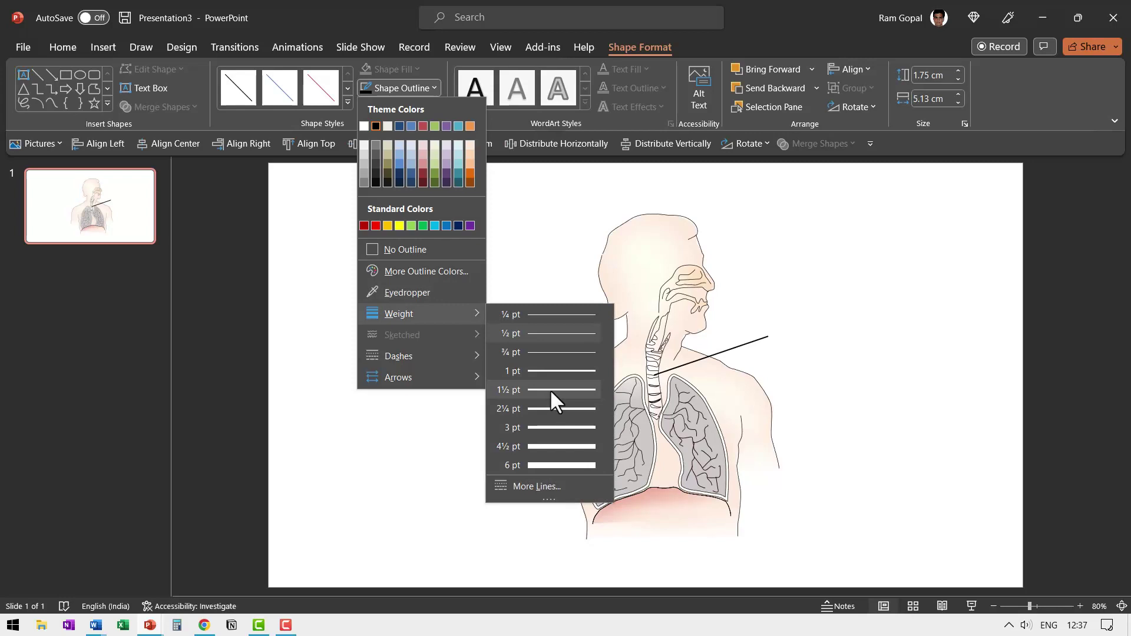
pyautogui.click(550, 389)
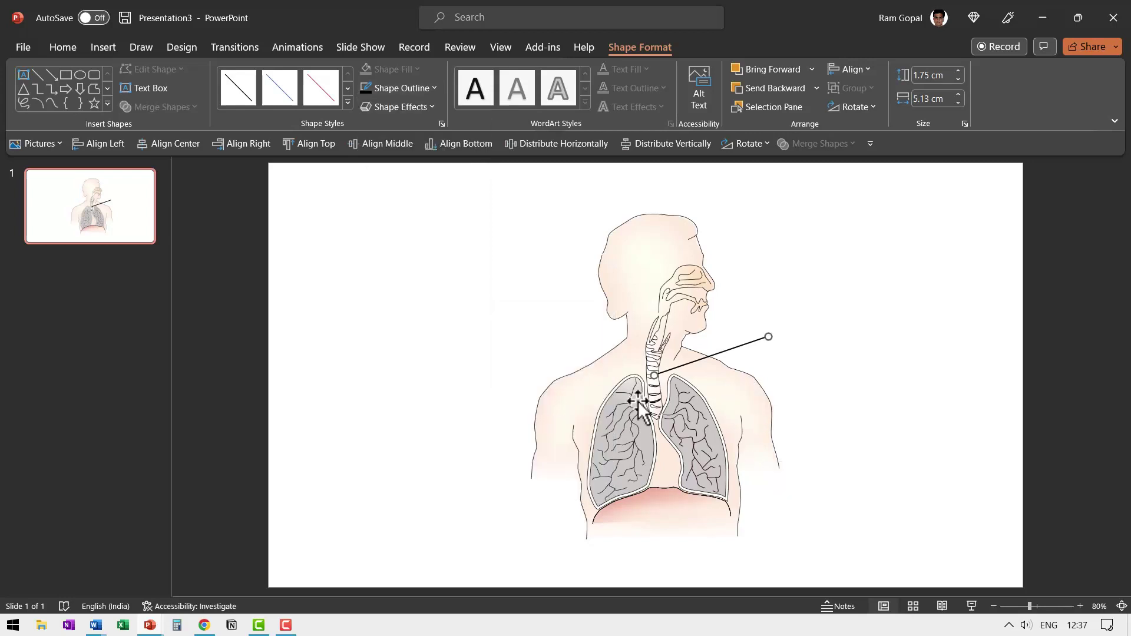
# Draw a small circle on the line's outer end and give it a preset bevel
pyautogui.click(81, 75)
pyautogui.moveTo(777, 326); pyautogui.dragTo(796, 346)
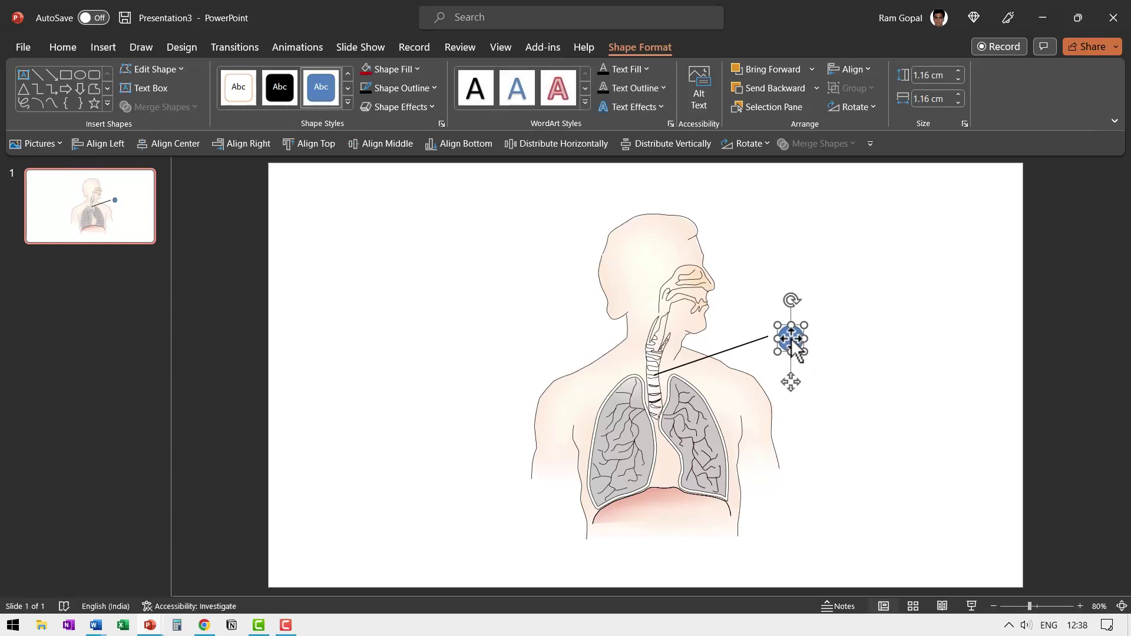
pyautogui.moveTo(793, 340); pyautogui.dragTo(779, 333)
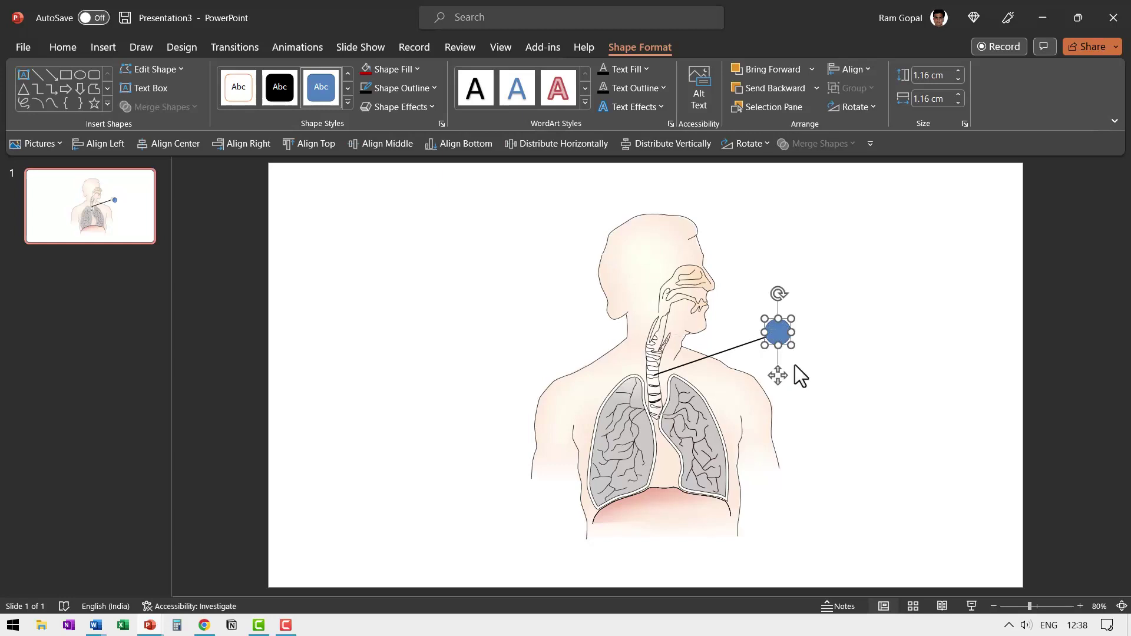
pyautogui.click(421, 107)
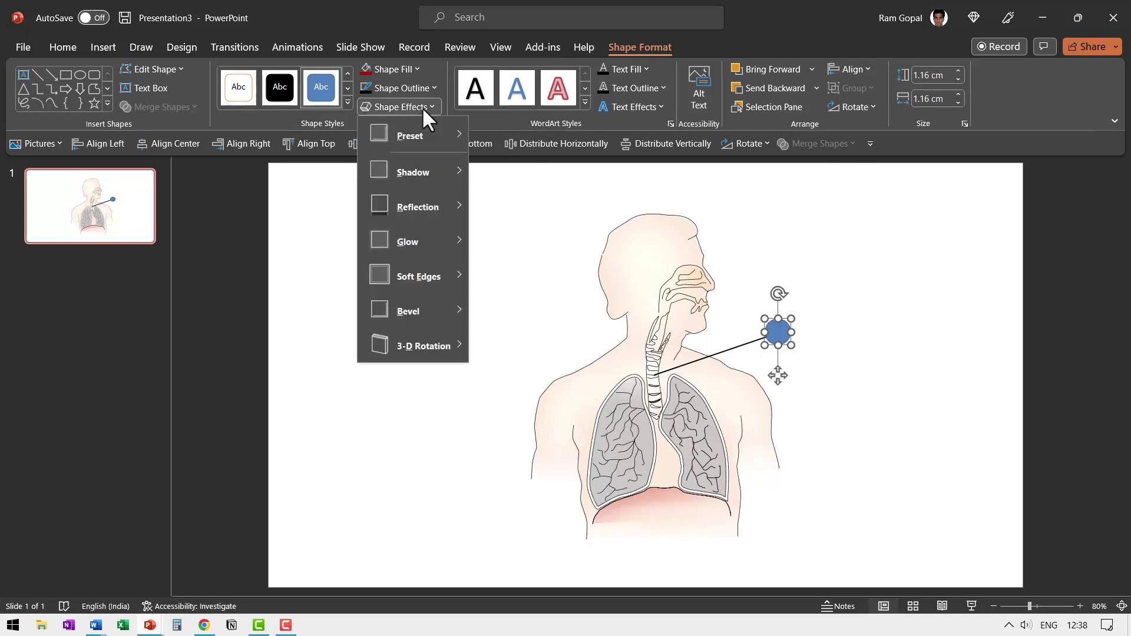
pyautogui.moveTo(418, 130)
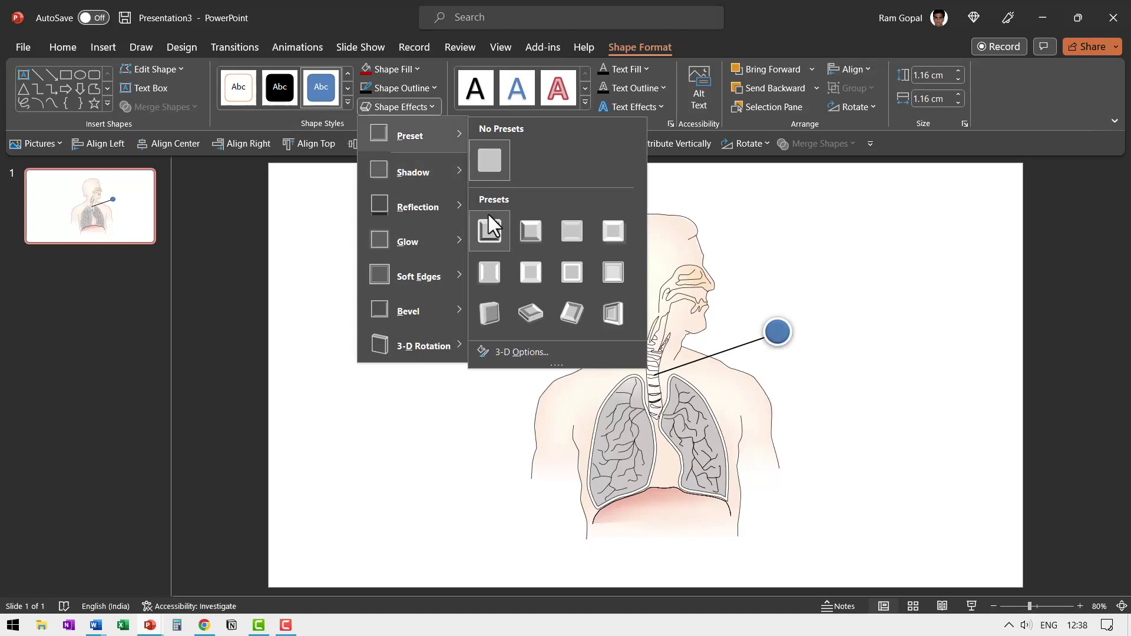
pyautogui.click(532, 232)
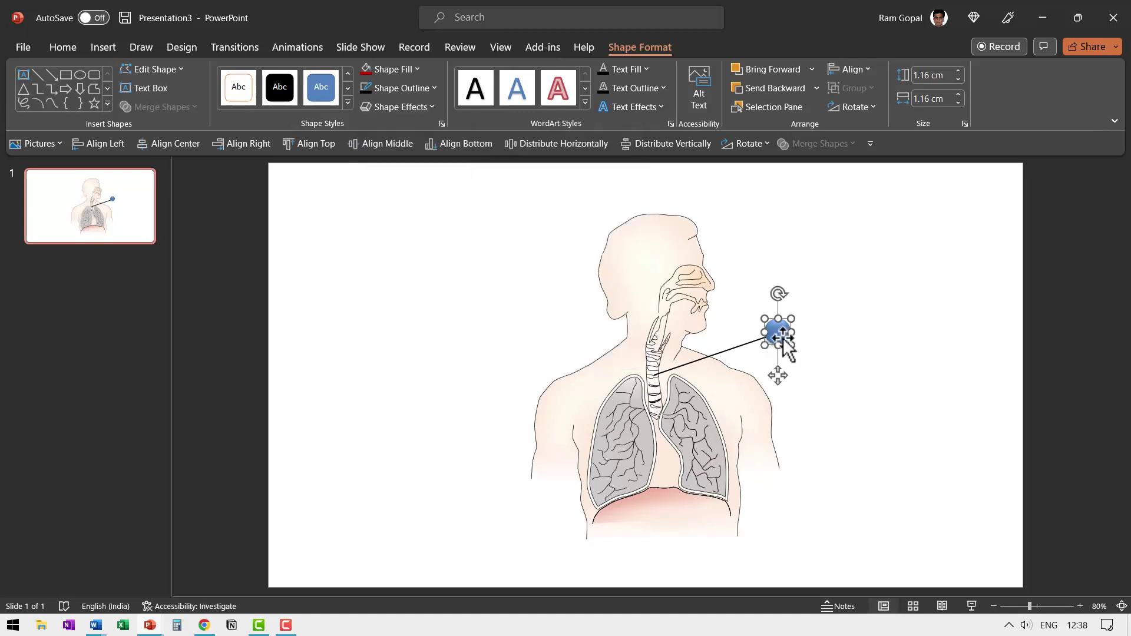
# Number the circle 1 in Tw Cen MT Condensed Extra Bold with a dark fill
pyautogui.write('1')
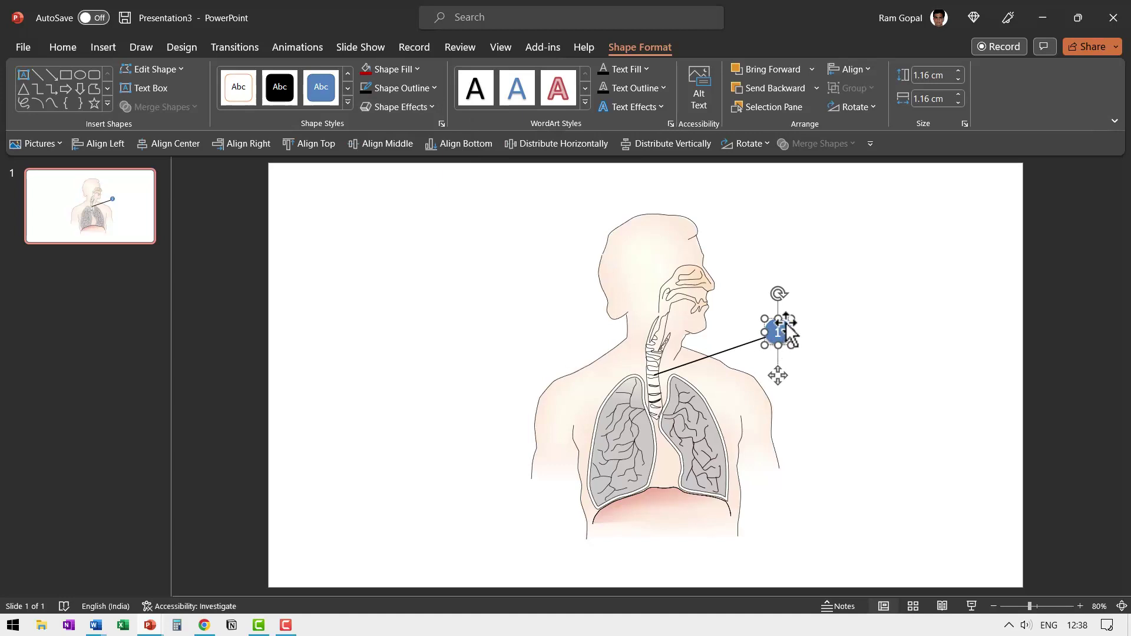
pyautogui.click(67, 43)
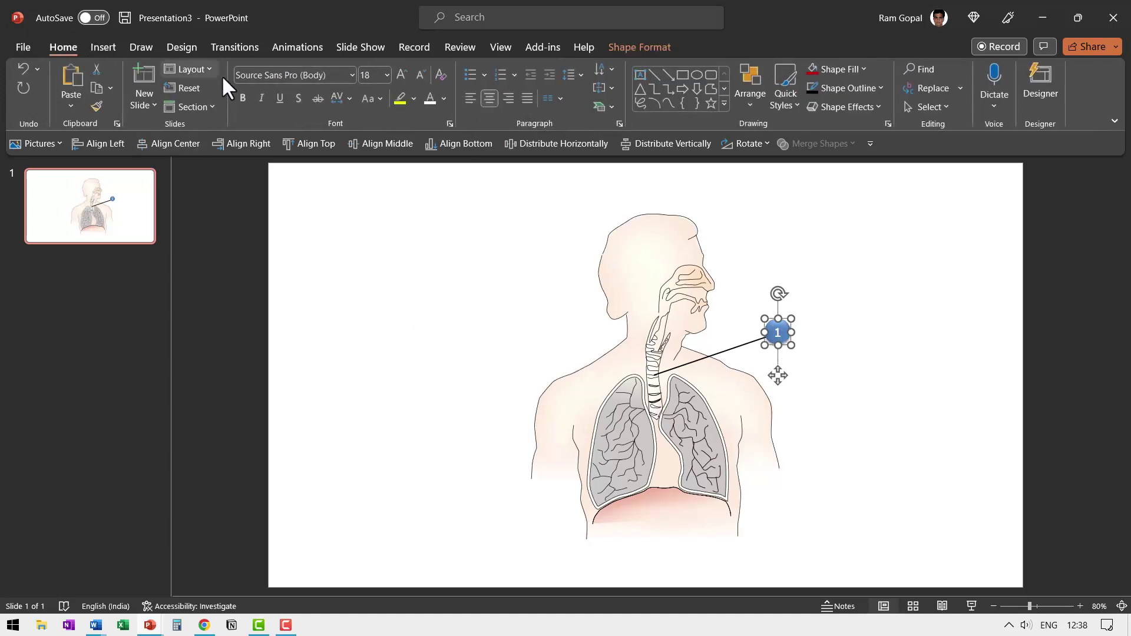
pyautogui.click(355, 71)
pyautogui.click(340, 115)
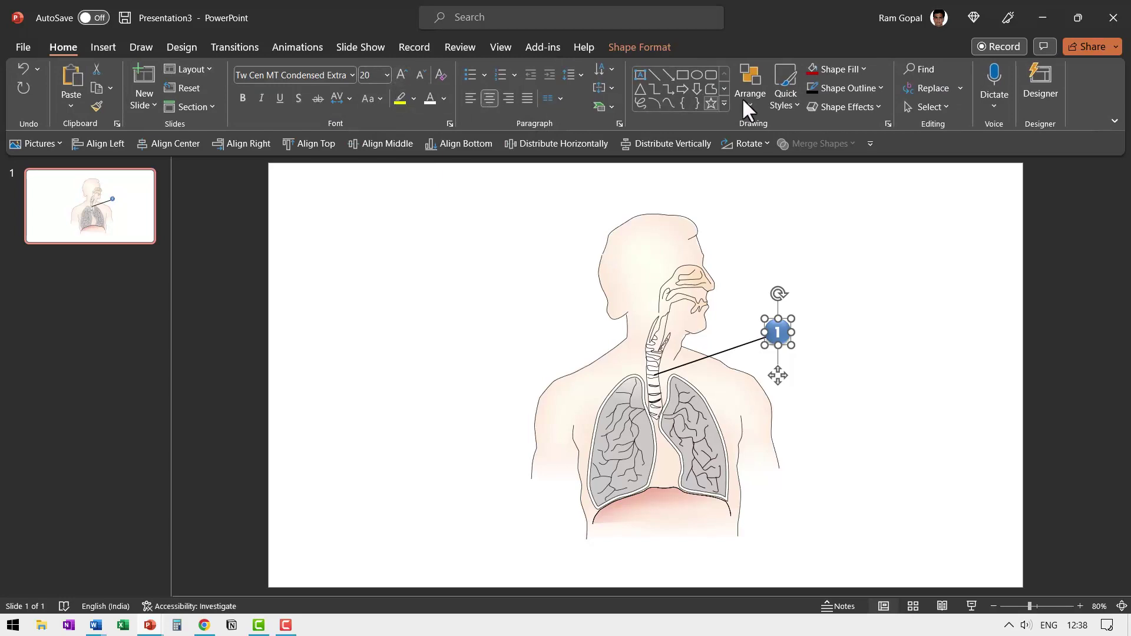
pyautogui.click(840, 70)
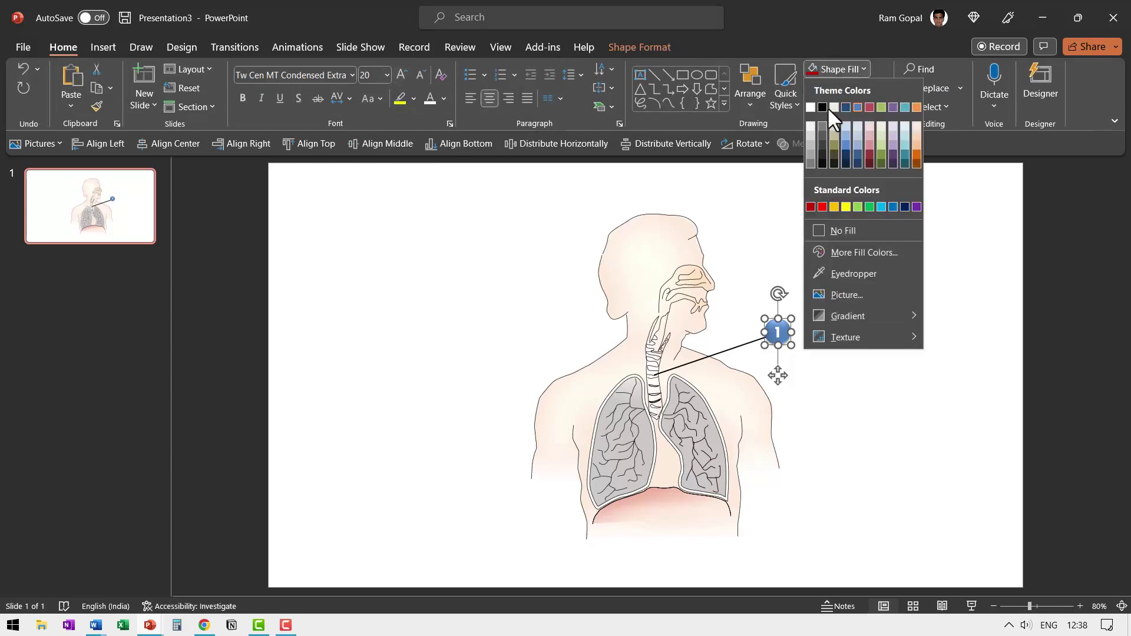
pyautogui.click(820, 153)
pyautogui.click(827, 394)
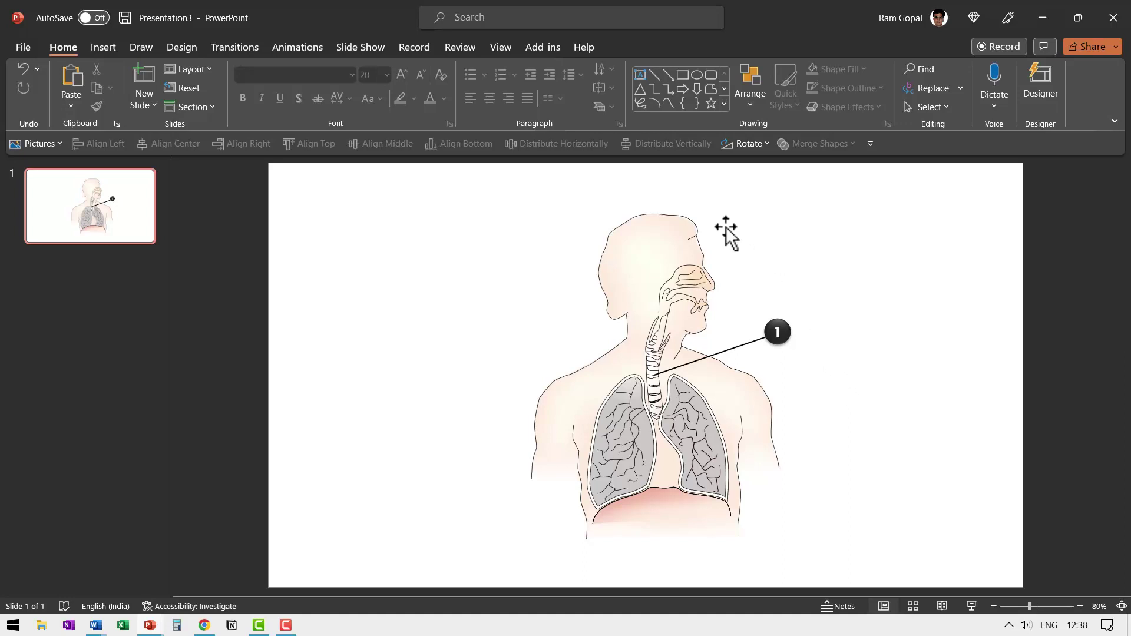
# Draw a large light peach rectangle with an orange outline right of the callout, sent behind the 1 badge
pyautogui.click(683, 76)
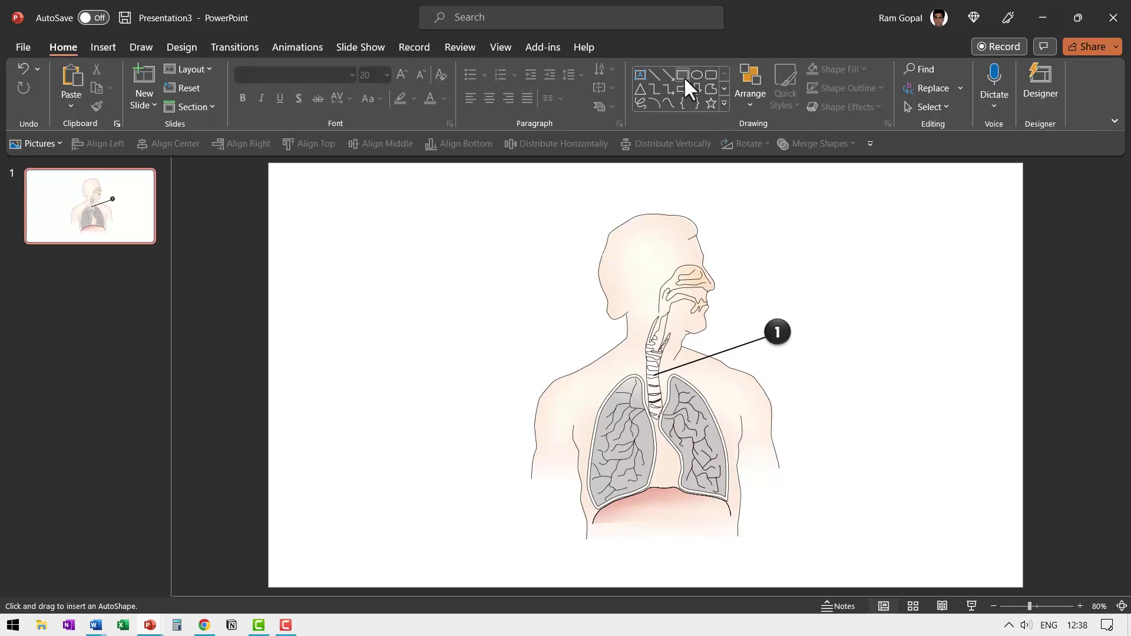
pyautogui.moveTo(776, 209); pyautogui.dragTo(971, 383)
pyautogui.click(387, 69)
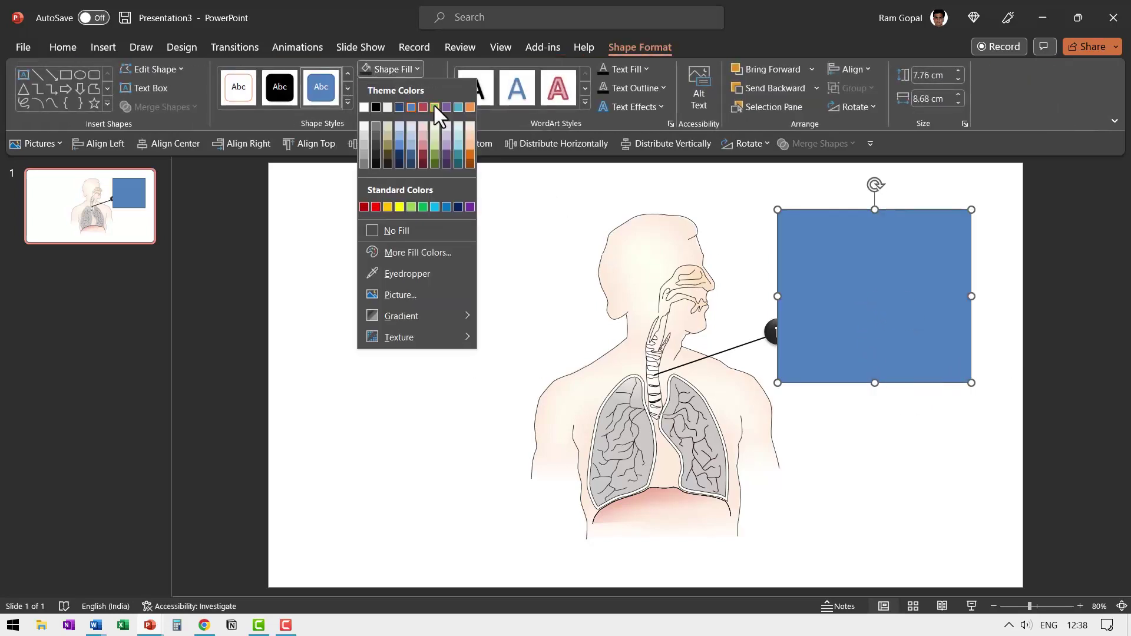
pyautogui.click(470, 125)
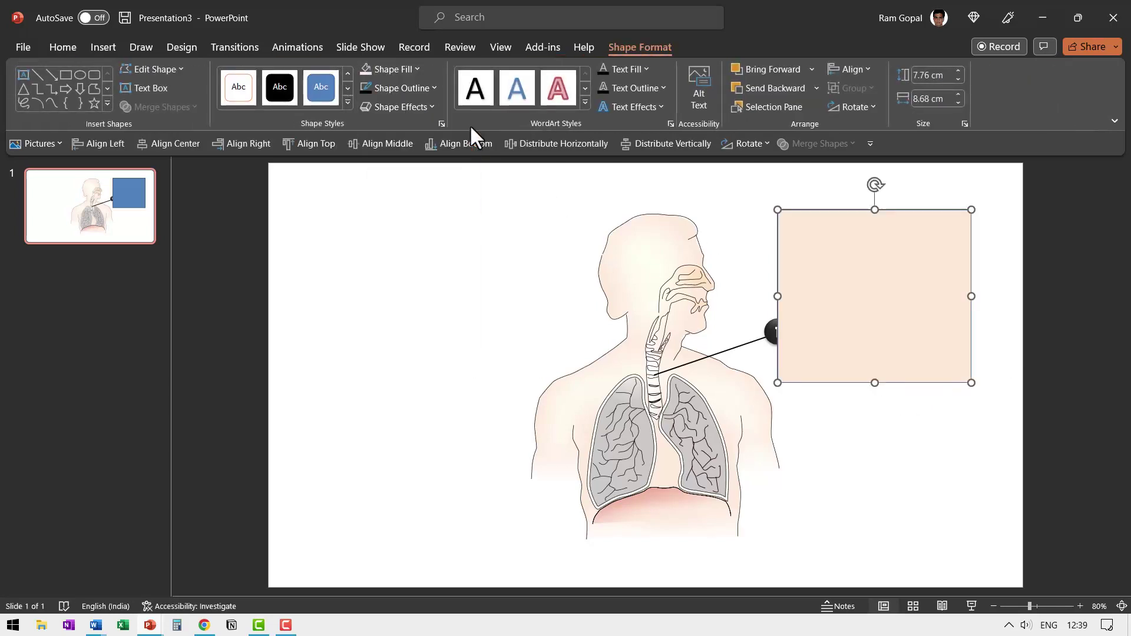
pyautogui.click(406, 88)
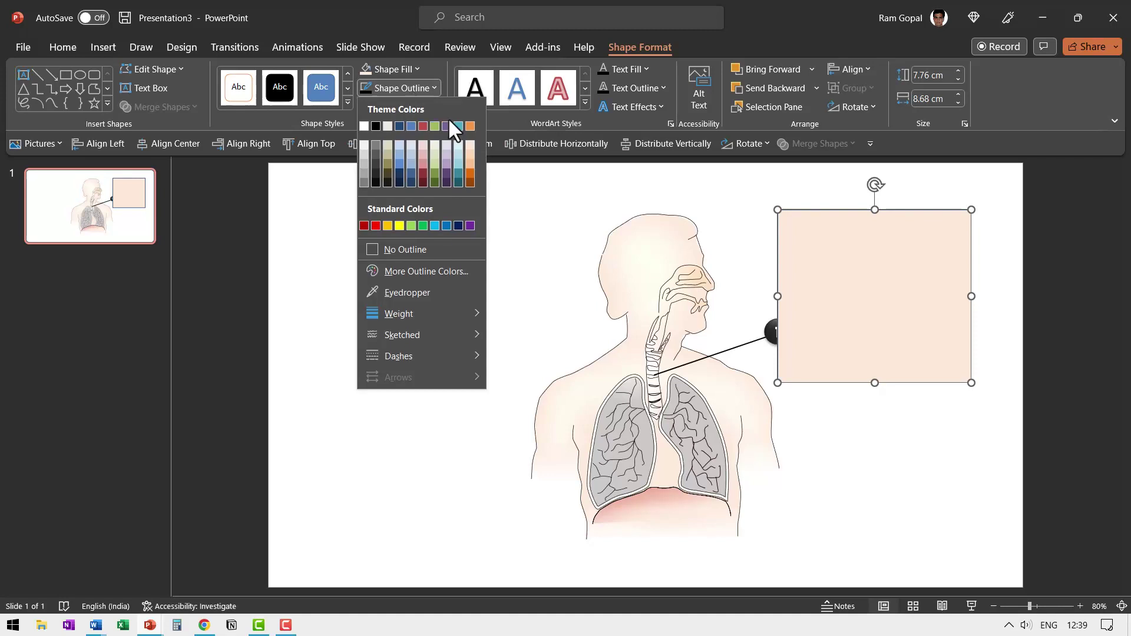
pyautogui.click(470, 176)
pyautogui.rightClick(825, 316)
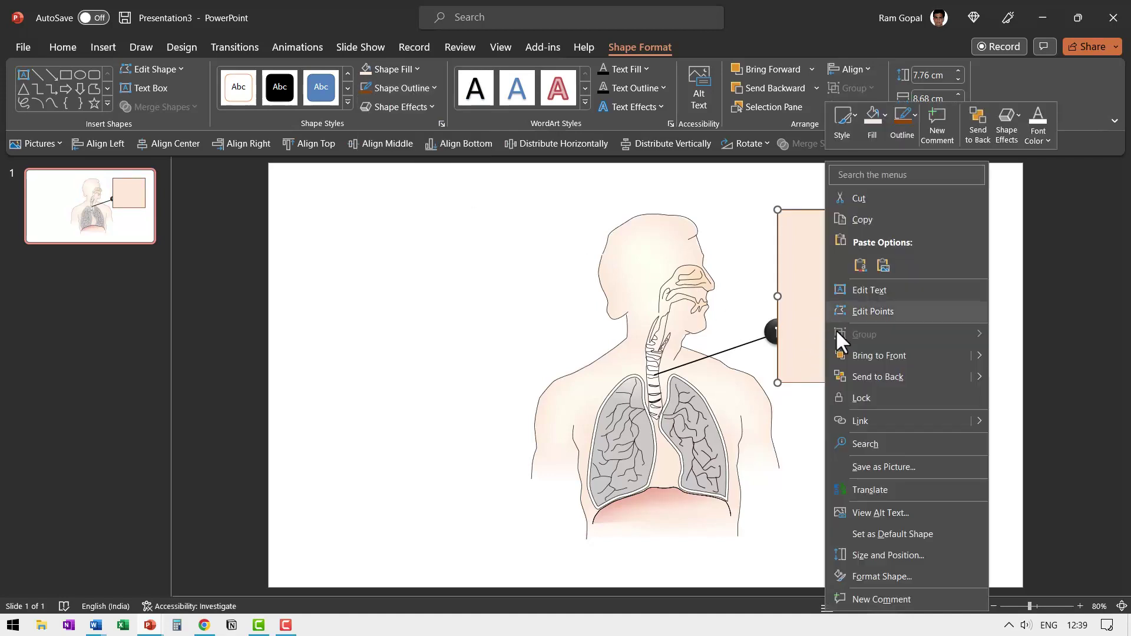
pyautogui.click(885, 383)
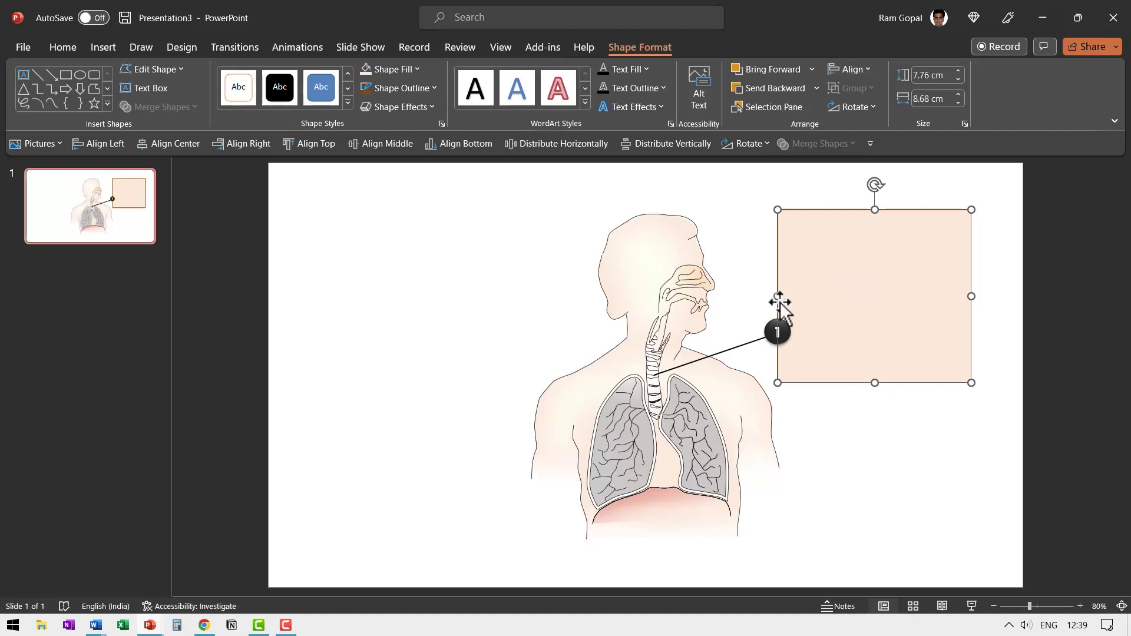
pyautogui.click(471, 278)
# Add a 'Trachea' heading in Tw Cen MT Condensed Extra Bold 32 inside the peach box
pyautogui.click(641, 74)
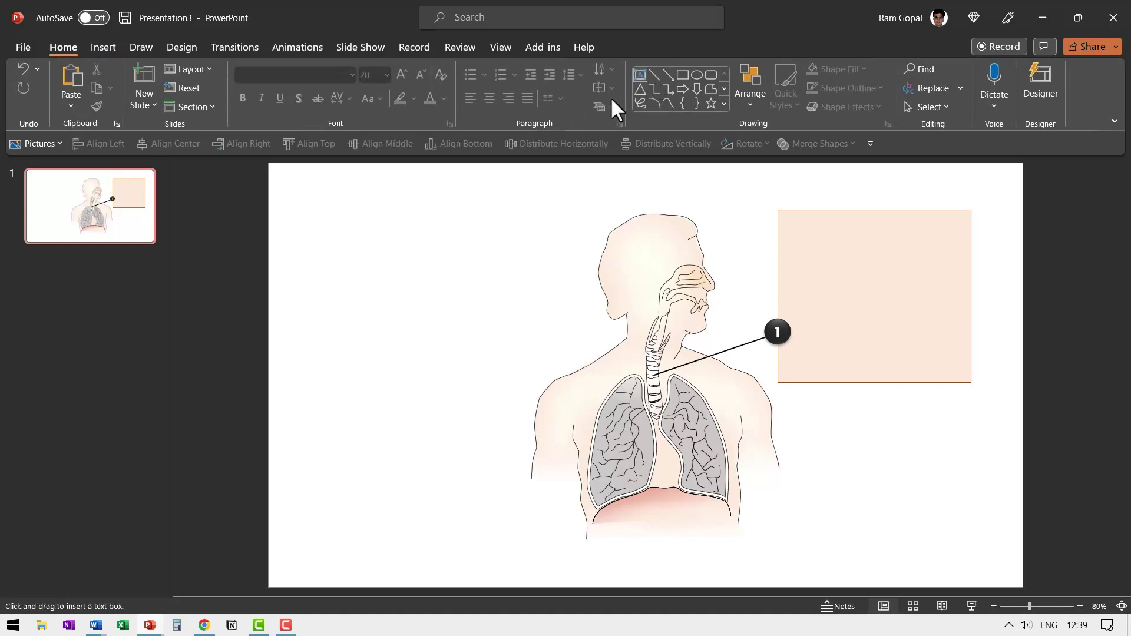
pyautogui.click(423, 227)
pyautogui.write('Trachea')
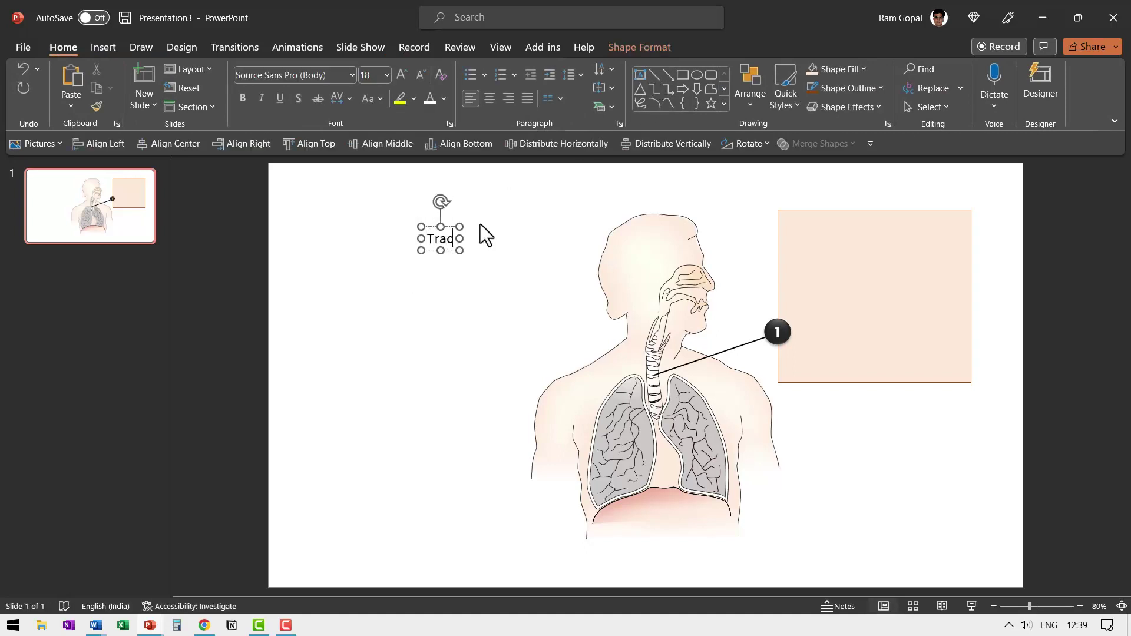
pyautogui.click(452, 227)
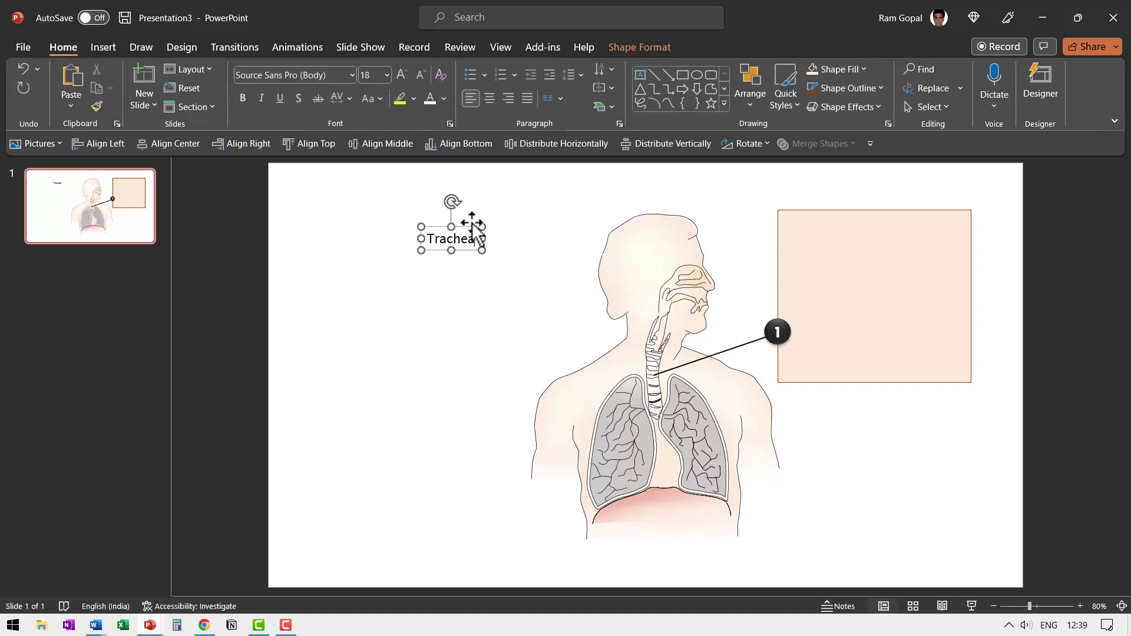
pyautogui.click(351, 75)
pyautogui.click(373, 91)
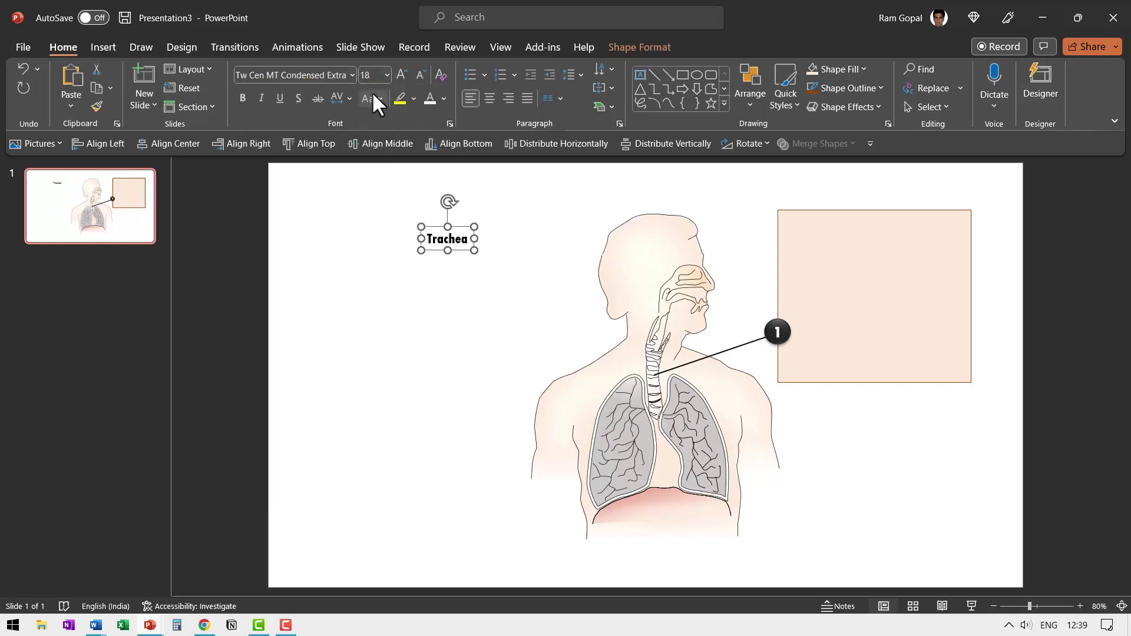
pyautogui.click(400, 76)
pyautogui.click(399, 77)
pyautogui.click(399, 76)
pyautogui.click(399, 77)
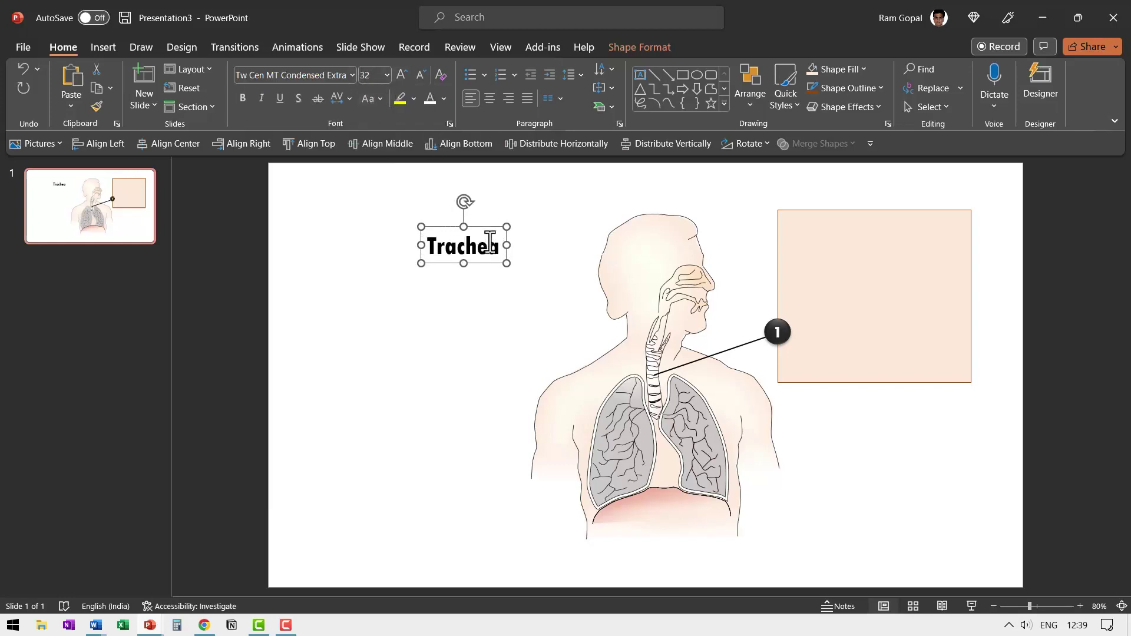
pyautogui.moveTo(492, 228); pyautogui.dragTo(854, 210)
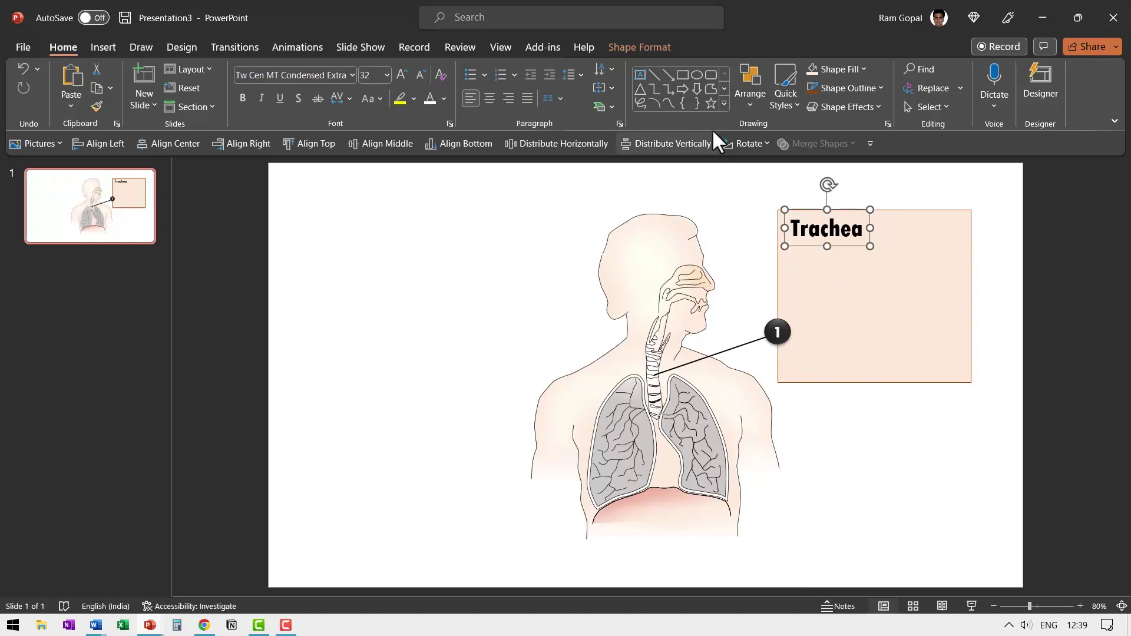
# Add 'You can replace this sample text with your own text.' at 20 pt, wrapped to three lines below the heading
pyautogui.click(640, 74)
pyautogui.click(420, 230)
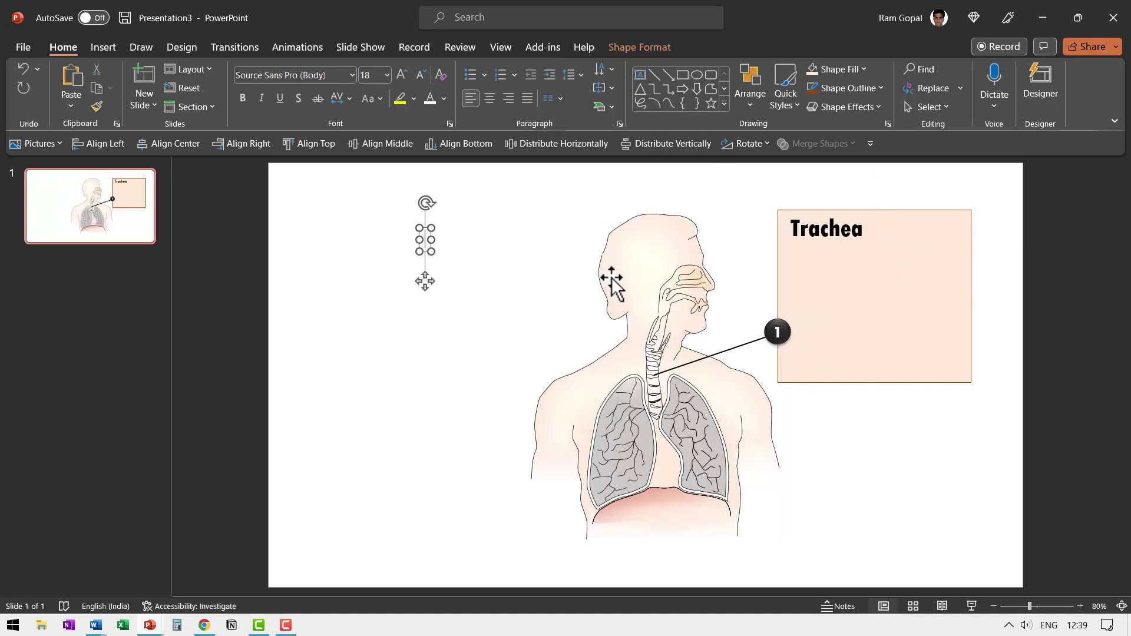
pyautogui.write('You can replac')
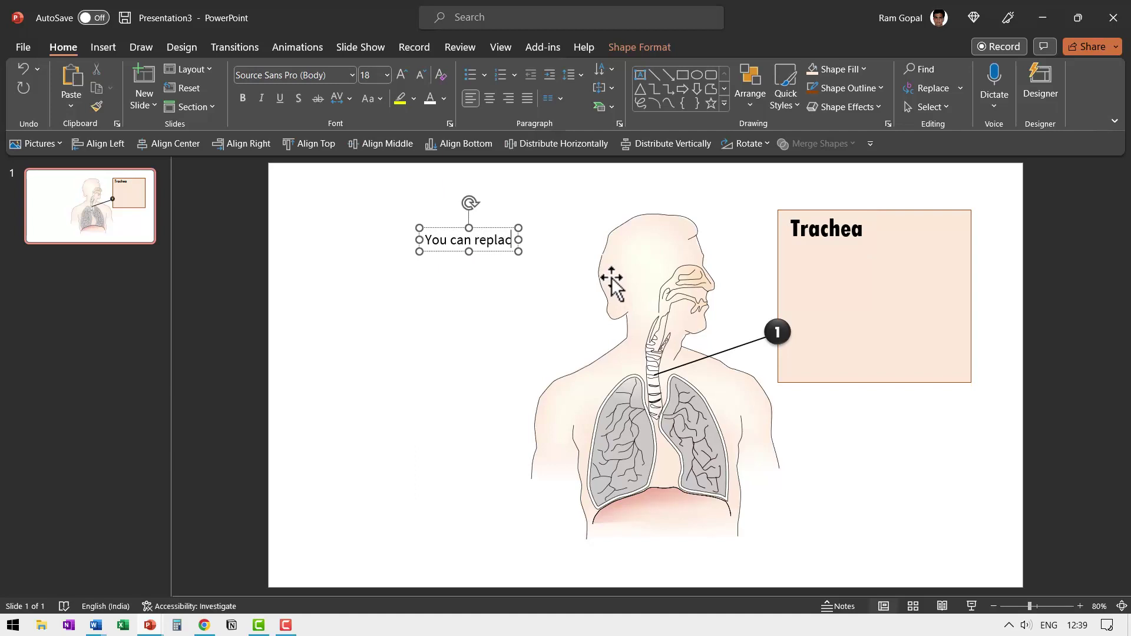
pyautogui.write('e this sample text')
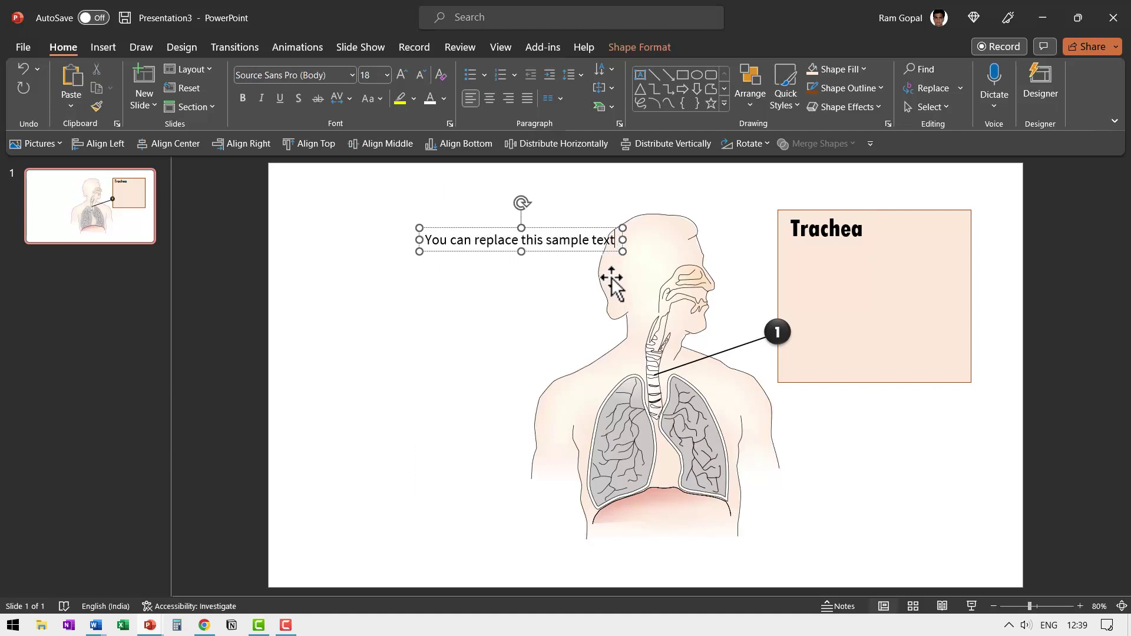
pyautogui.write(' with your own text.')
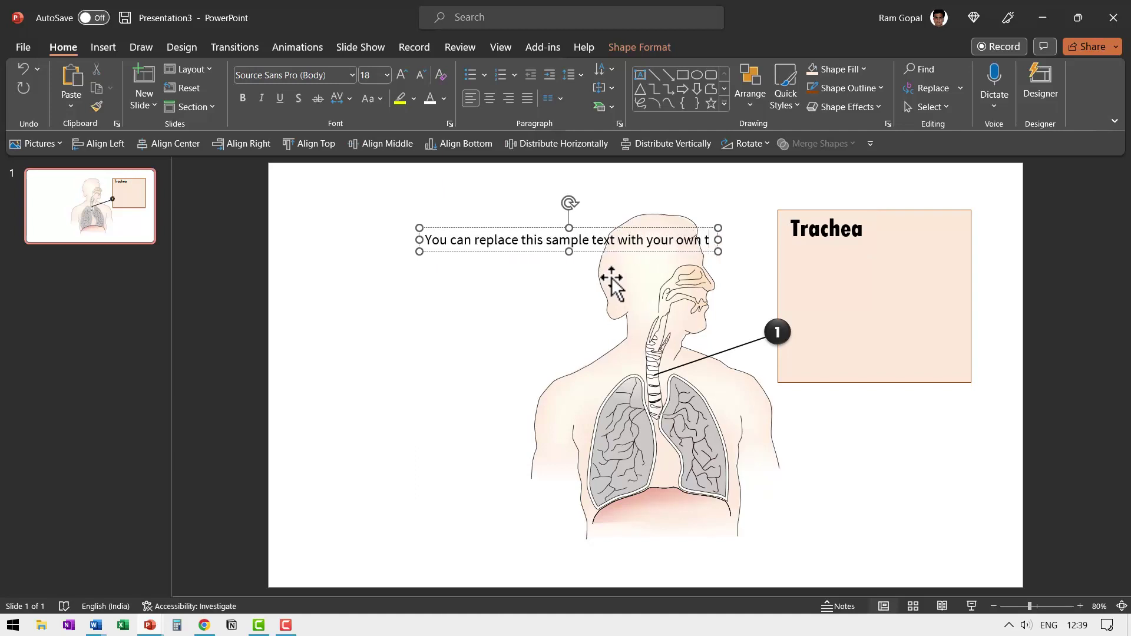
pyautogui.click(501, 229)
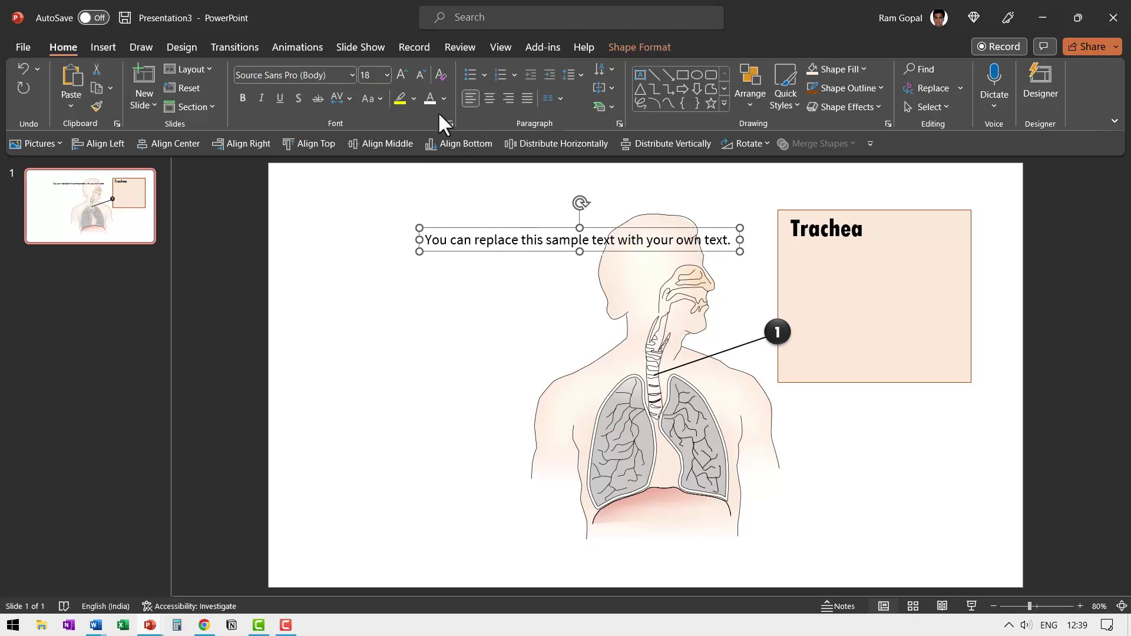
pyautogui.click(400, 79)
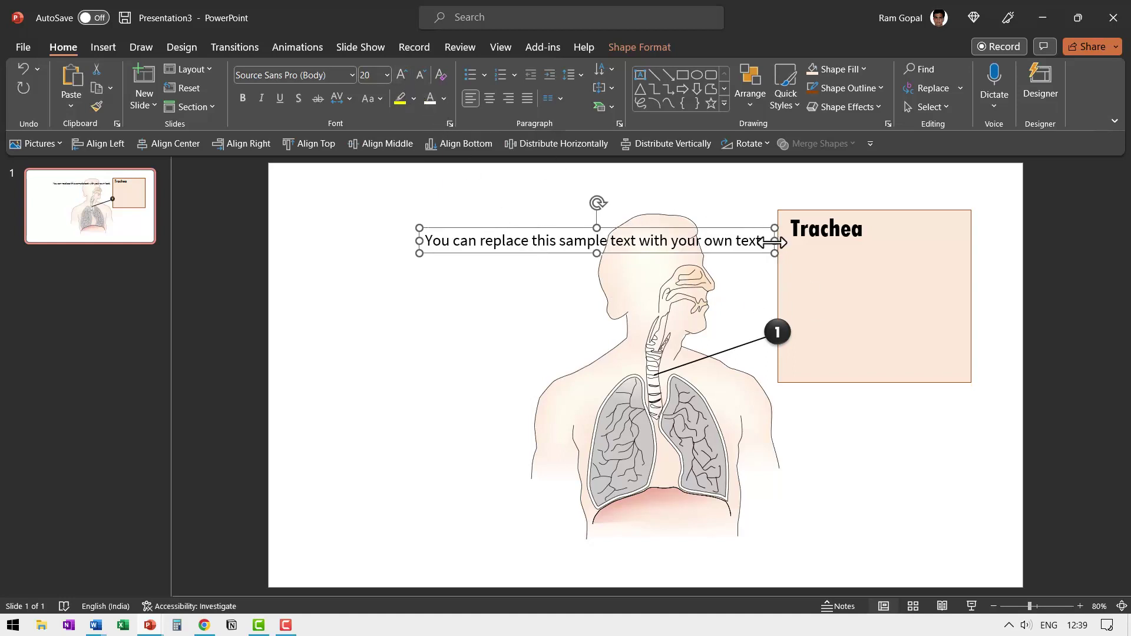
pyautogui.moveTo(774, 242); pyautogui.dragTo(906, 245)
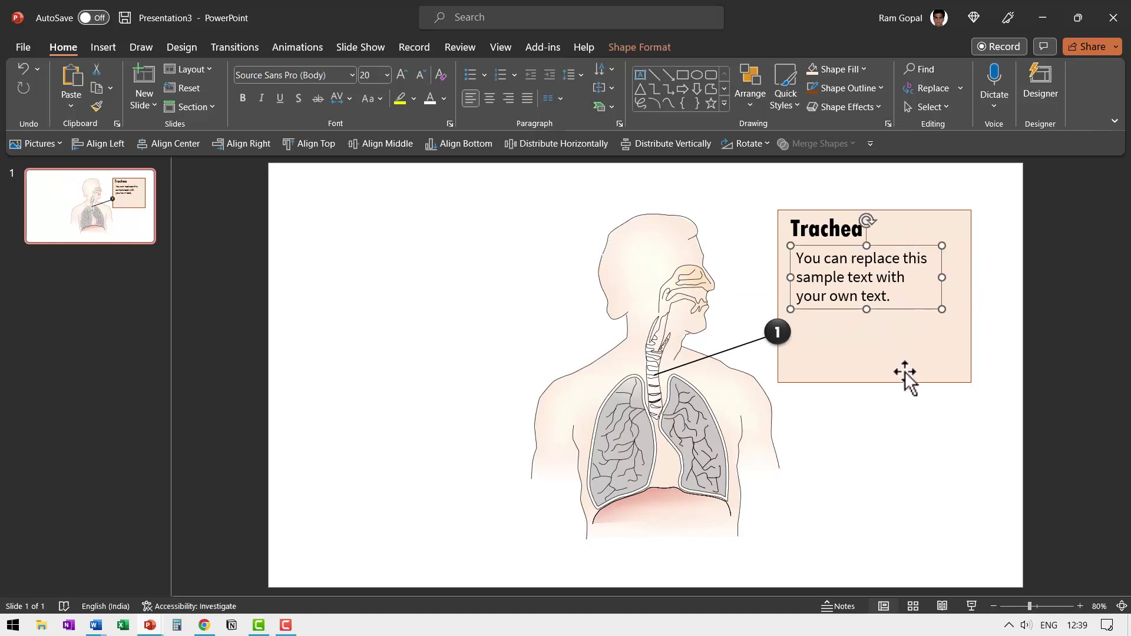
pyautogui.click(1001, 358)
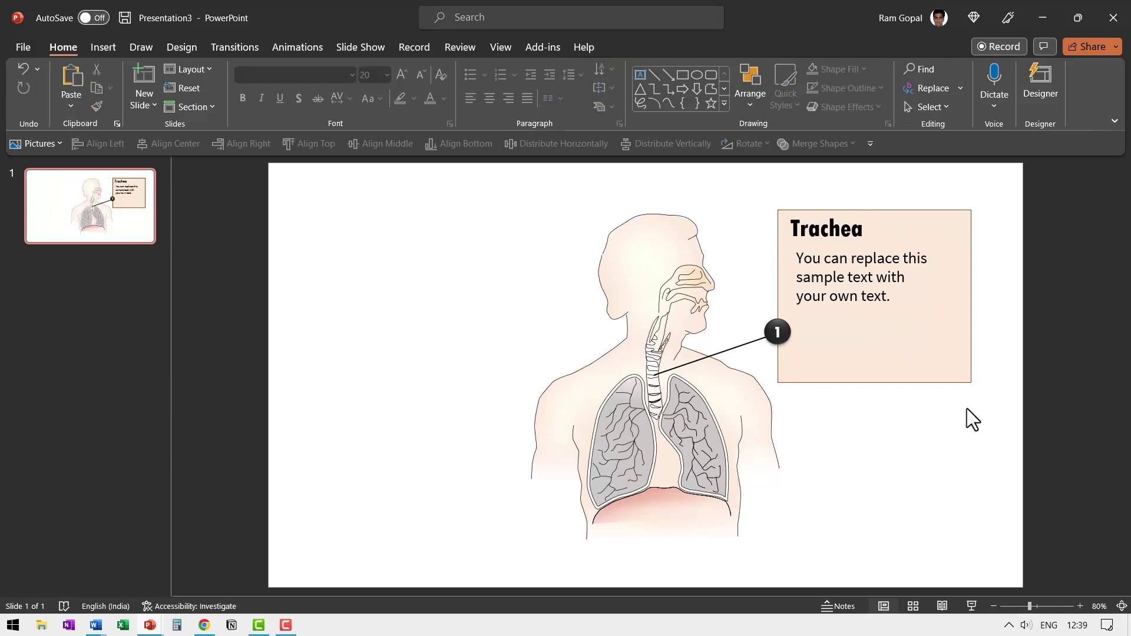
# Marquee-select the peach box, Trachea heading and sample text and group them with Ctrl+G
pyautogui.moveTo(1003, 420); pyautogui.dragTo(769, 157)
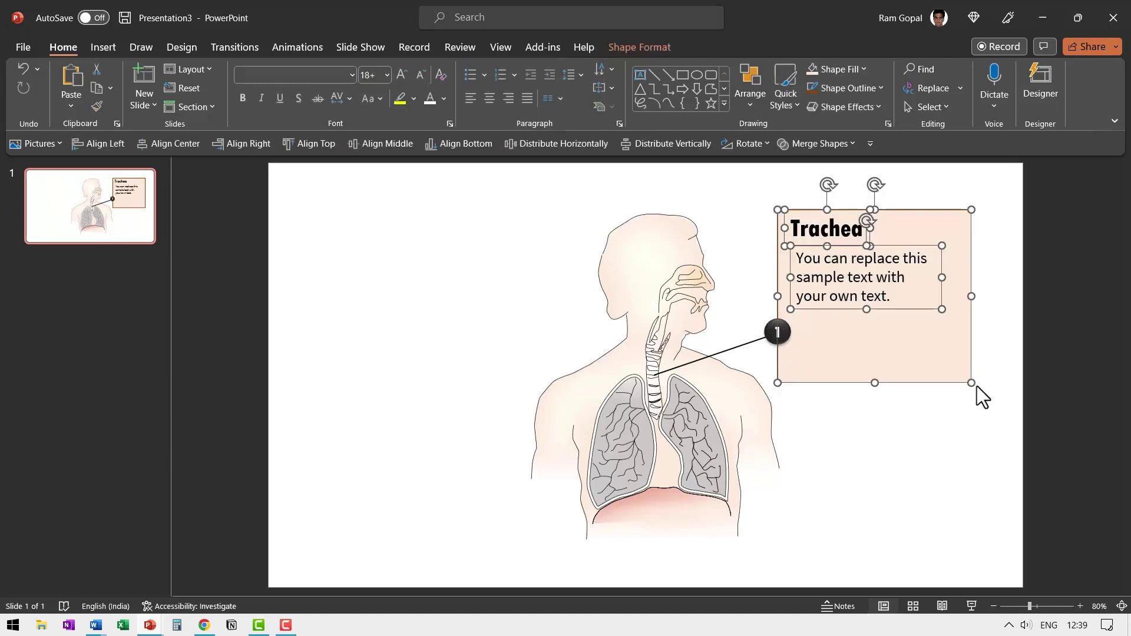
pyautogui.hotkey('ctrl', 'g')
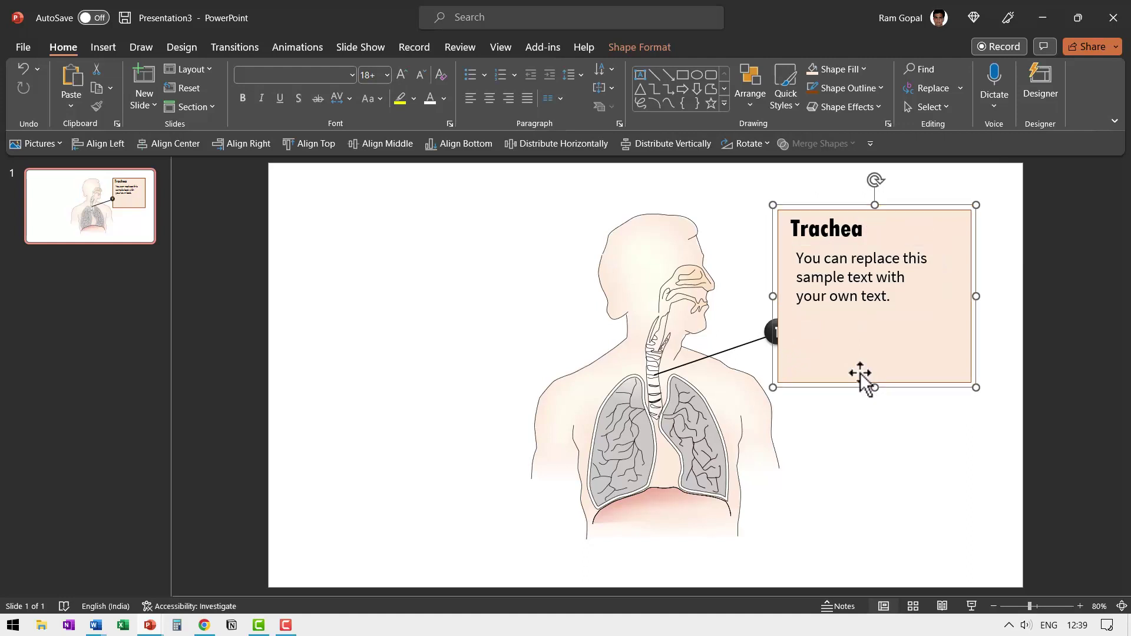
pyautogui.rightClick(975, 269)
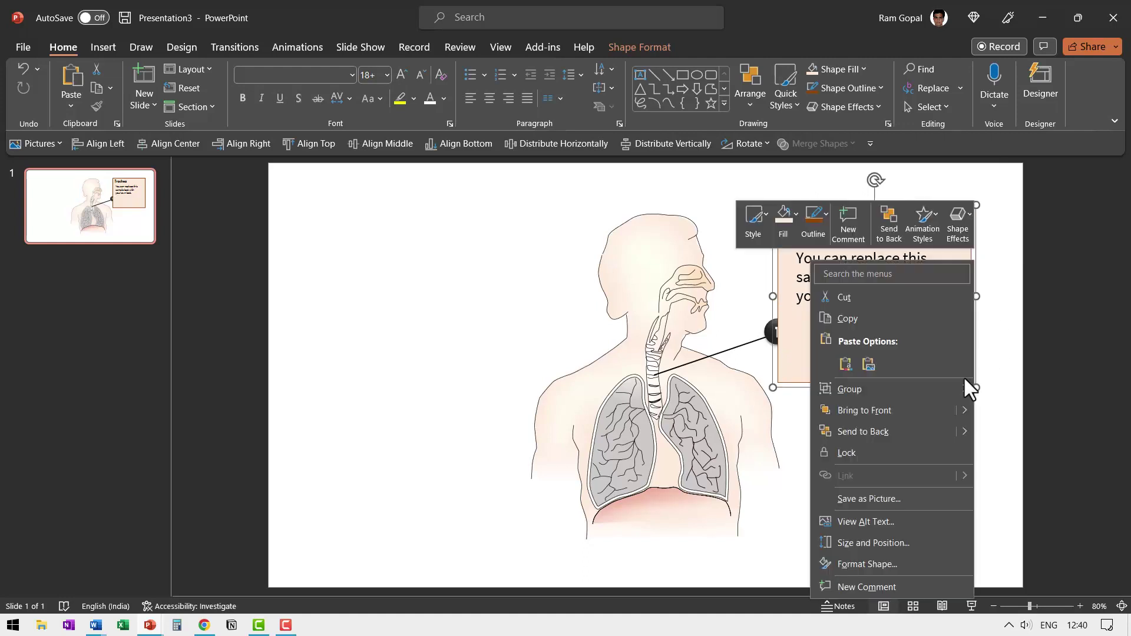
pyautogui.click(1058, 401)
pyautogui.click(1003, 399)
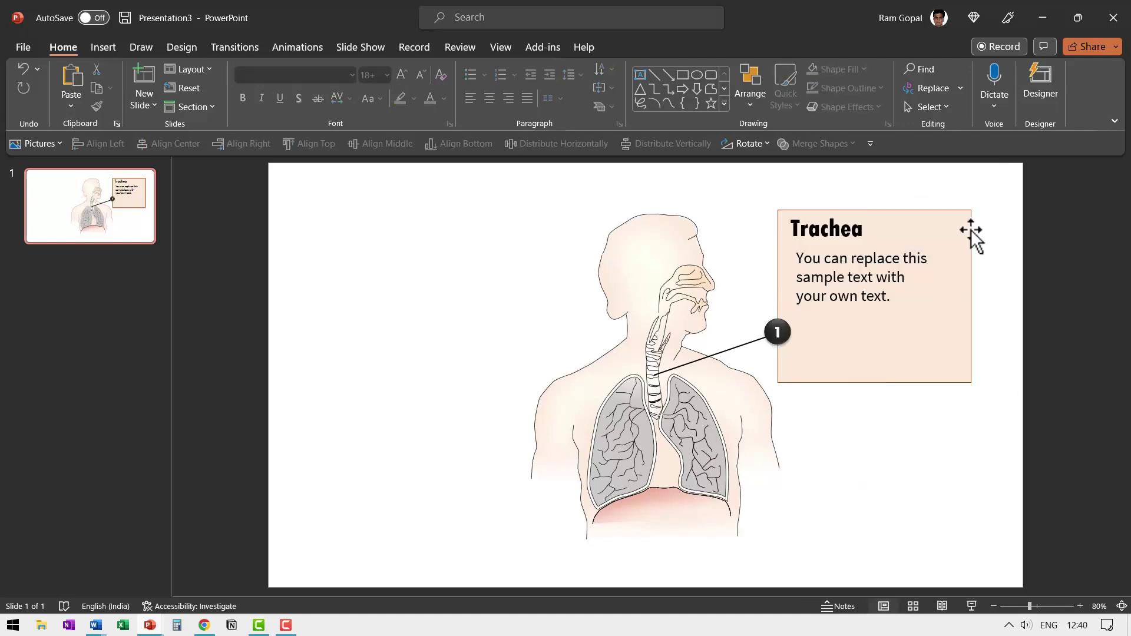
pyautogui.click(787, 332)
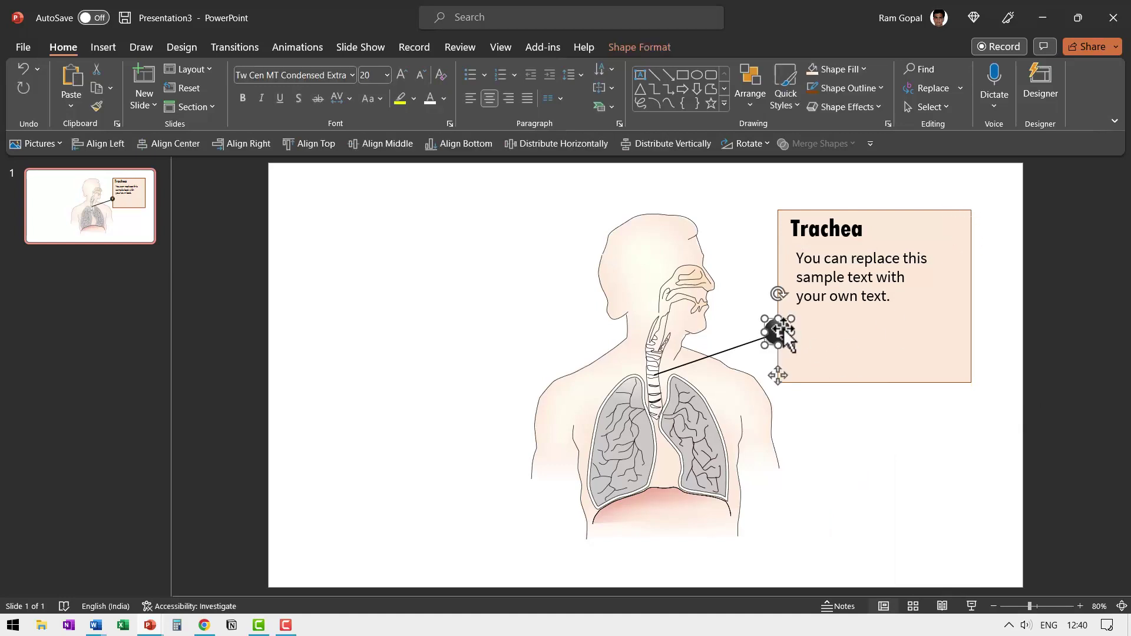
# Copy the numbered circle to the Trachea box's top-right corner, nudging it into place
pyautogui.moveTo(784, 333); pyautogui.dragTo(798, 344)
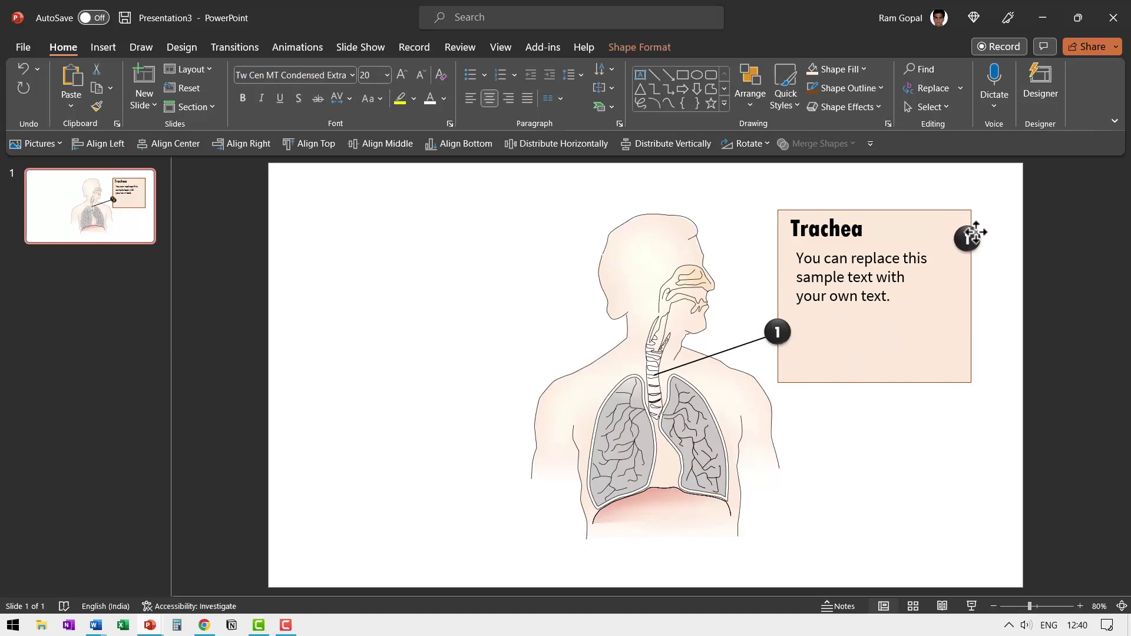
pyautogui.moveTo(975, 232); pyautogui.dragTo(967, 223)
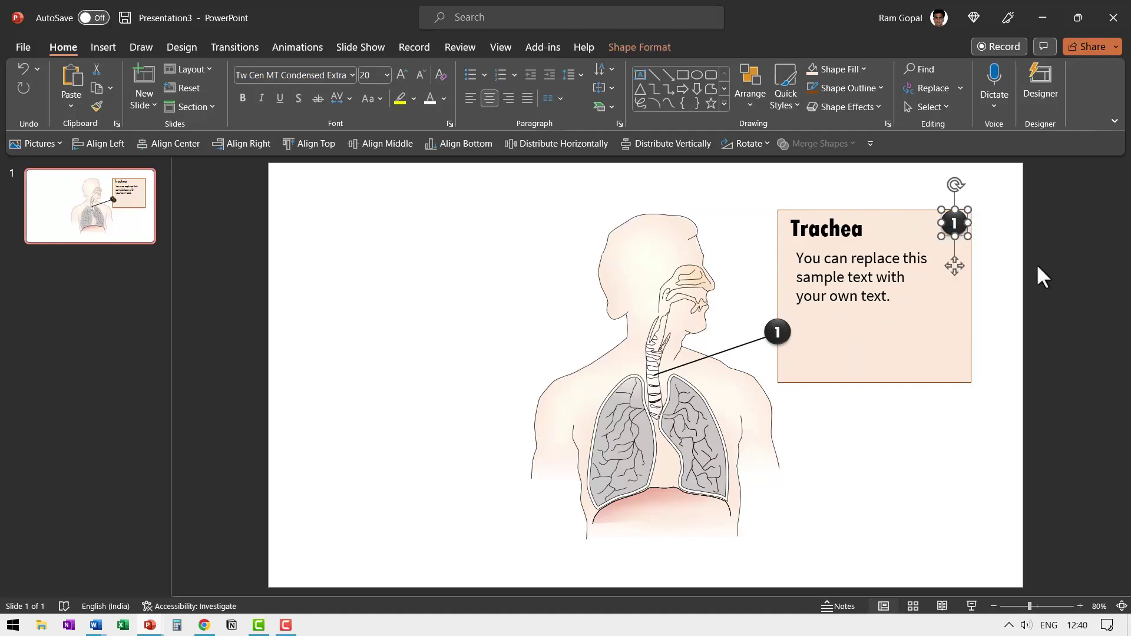
pyautogui.press('Right')
pyautogui.press('Down')
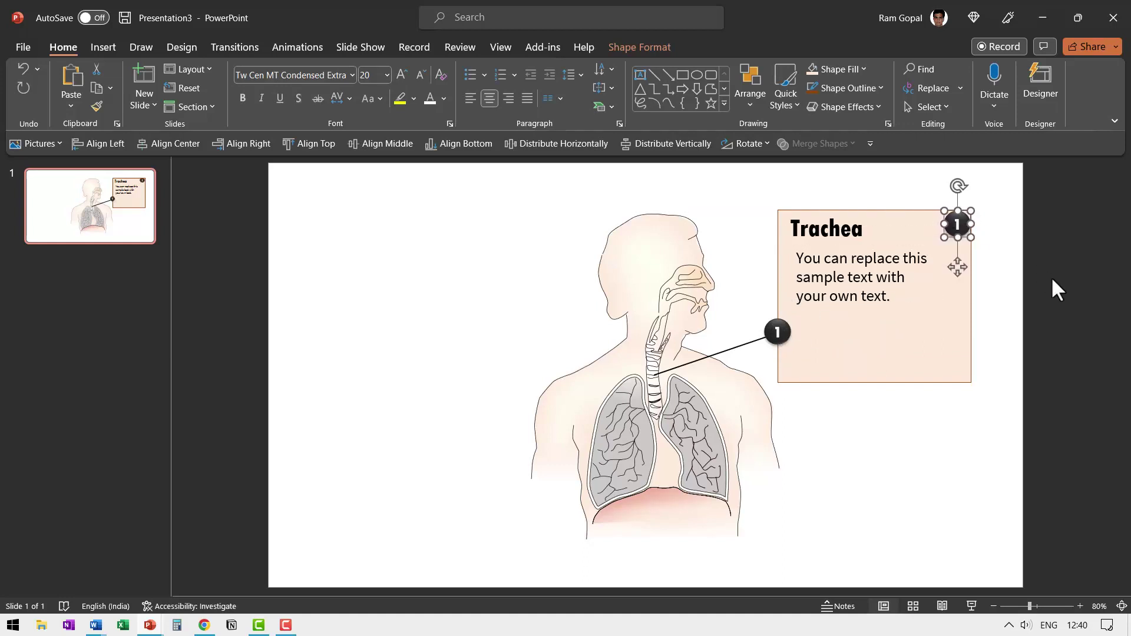
pyautogui.press('Down')
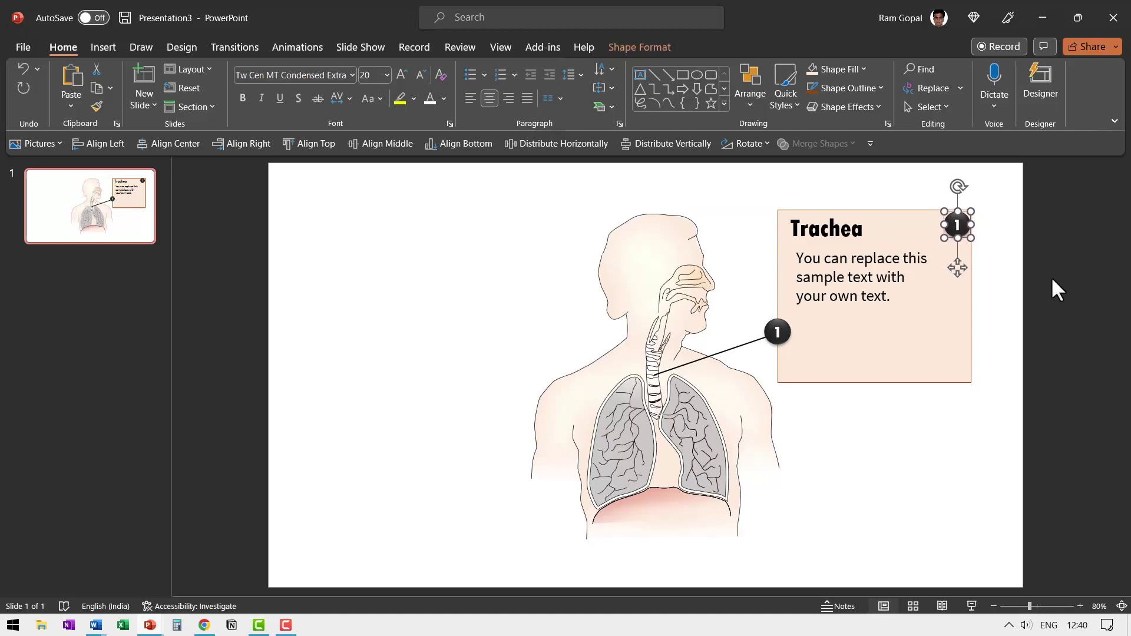
# Change the copied circle's label to X and fill it red
pyautogui.click(956, 231)
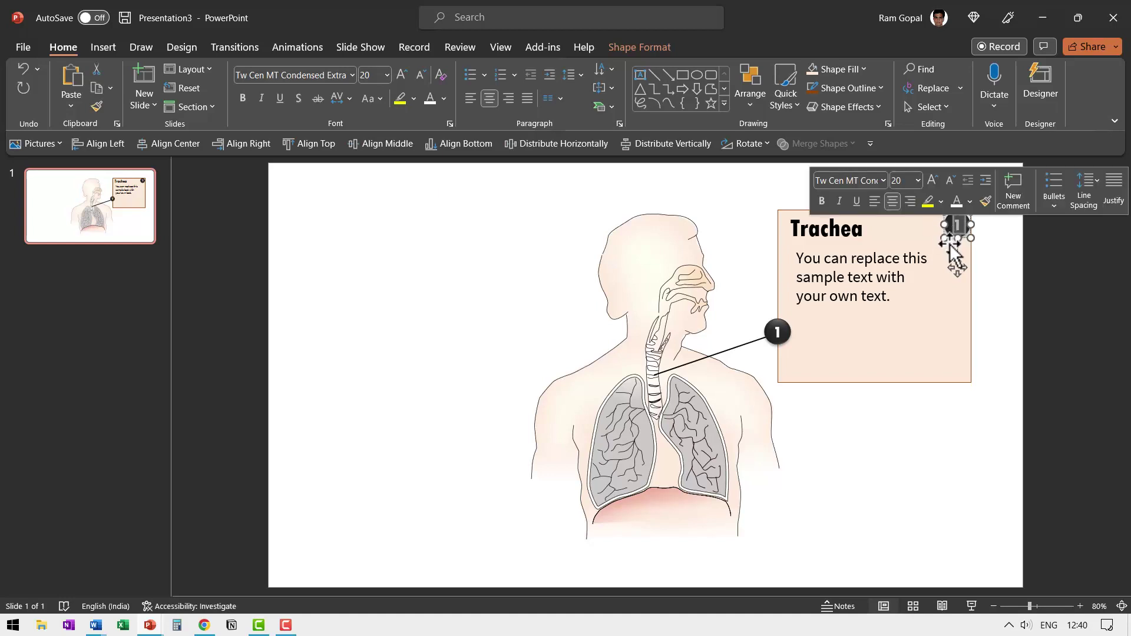
pyautogui.write('X')
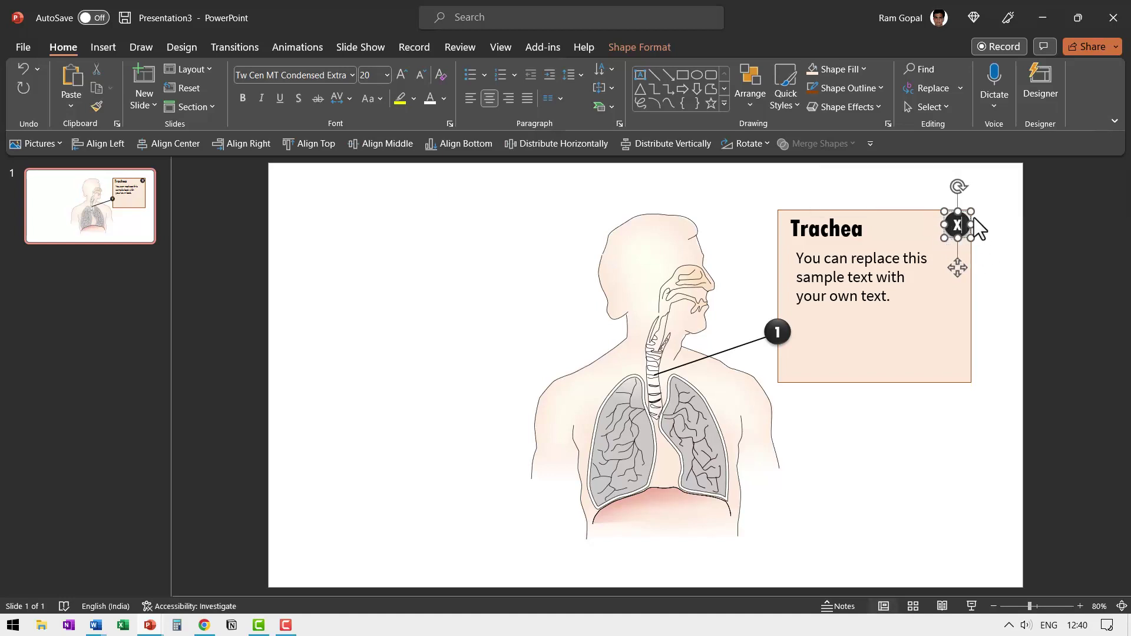
pyautogui.click(824, 69)
pyautogui.click(819, 206)
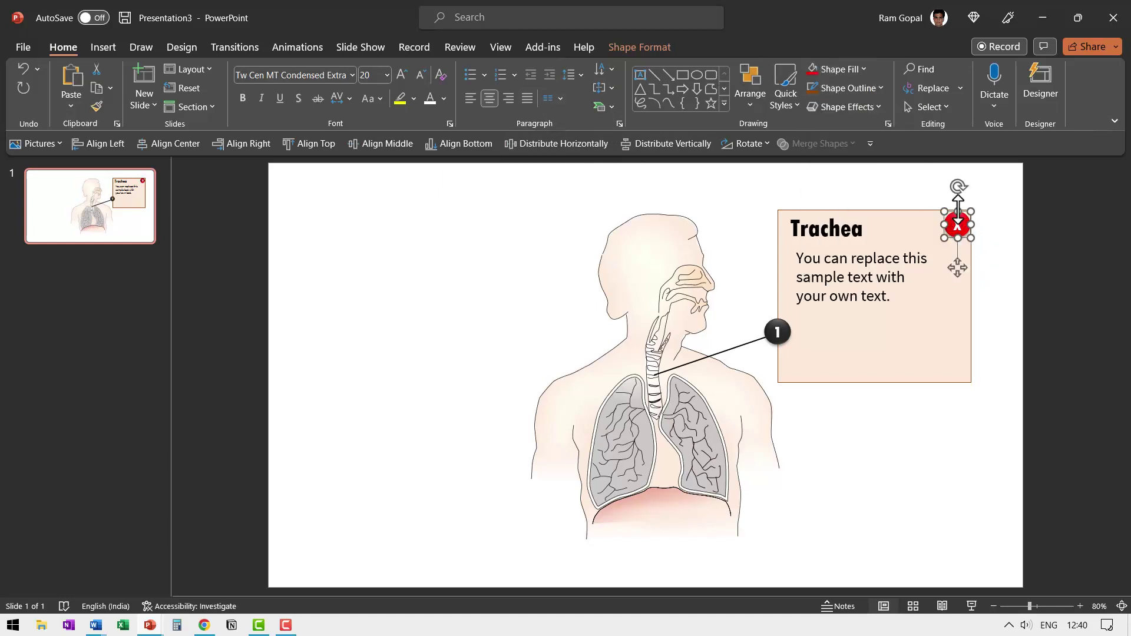
pyautogui.click(1005, 256)
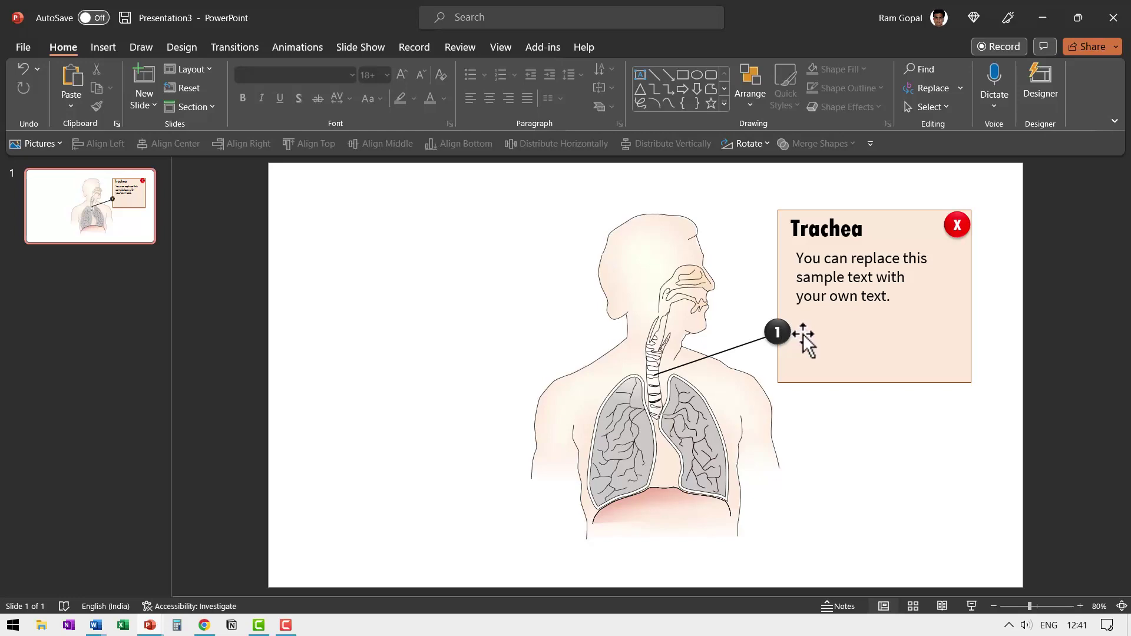
# In the Selection Pane, rename the numbered 1 marker to 'No. 1'
pyautogui.click(937, 105)
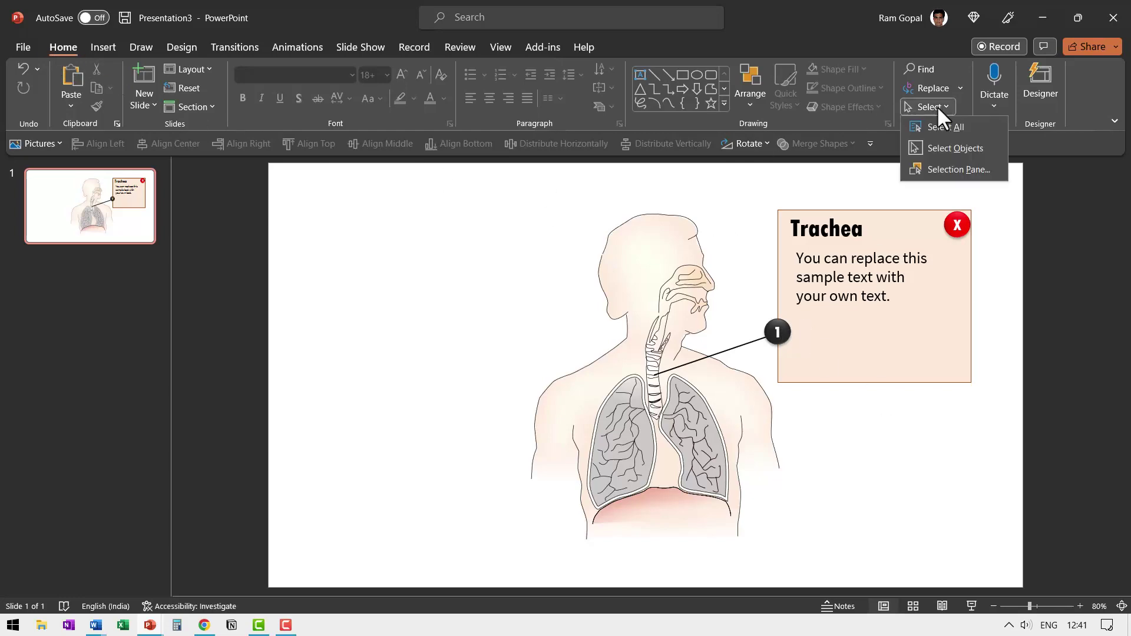
pyautogui.click(946, 169)
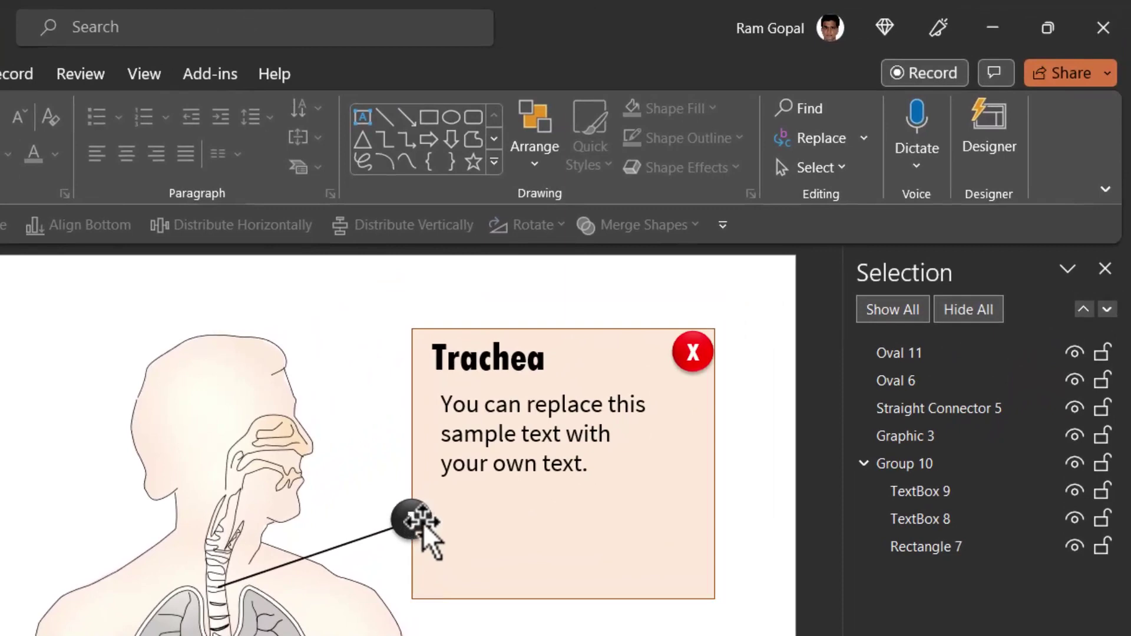
pyautogui.click(421, 523)
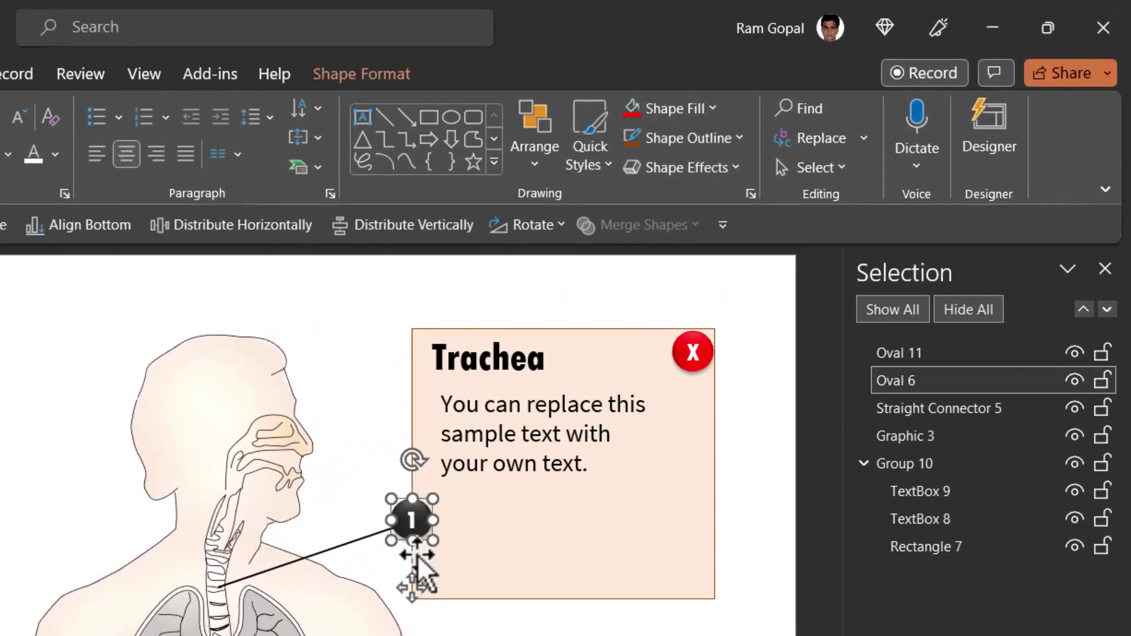
pyautogui.click(936, 384)
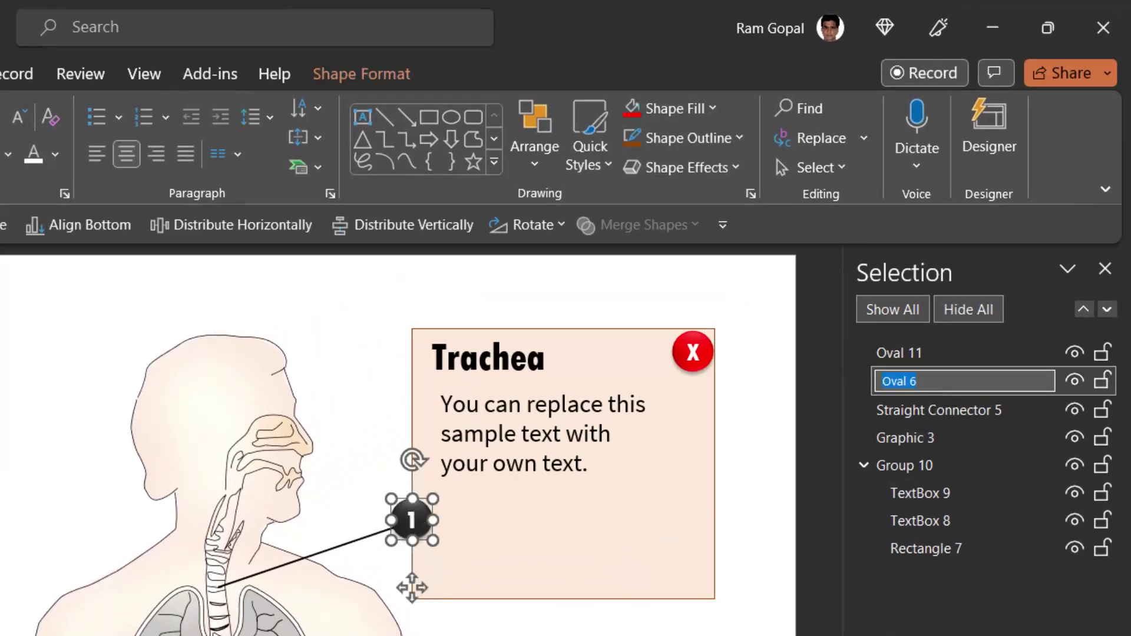
pyautogui.write('No. 1')
pyautogui.click(687, 322)
# Rename the red X circle to '1X' and close the Selection Pane
pyautogui.click(700, 356)
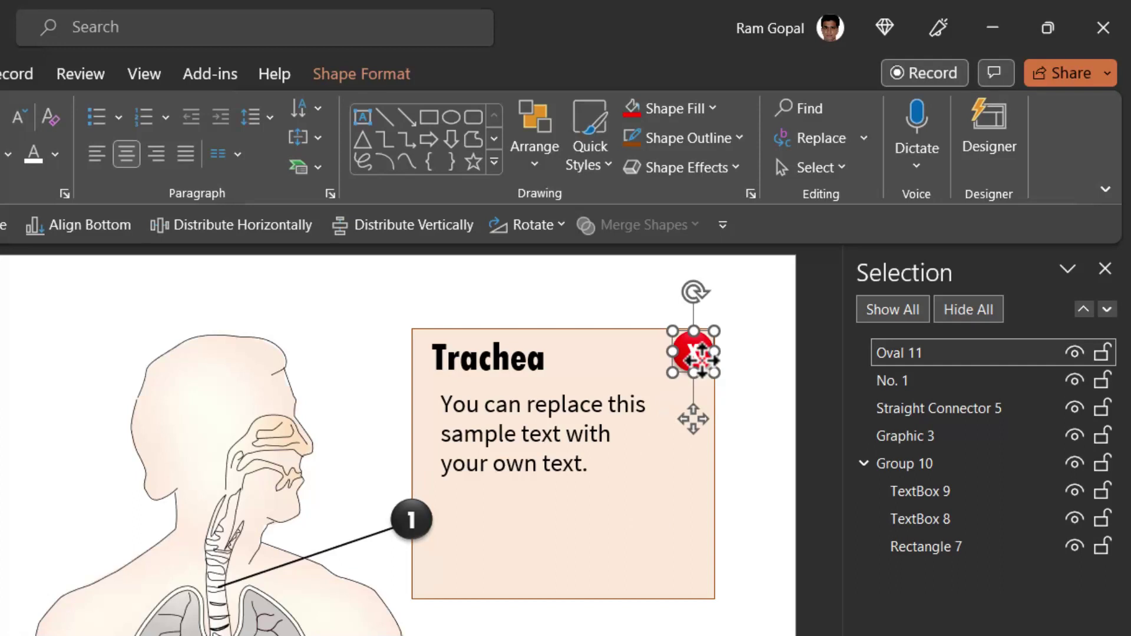
pyautogui.click(889, 354)
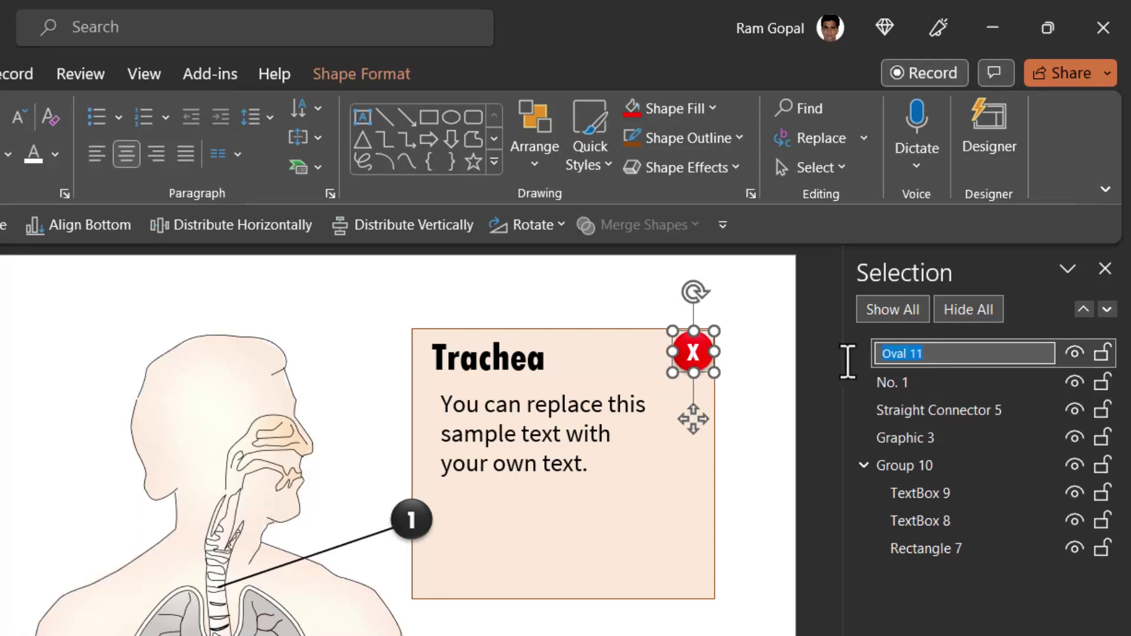
pyautogui.write('1X')
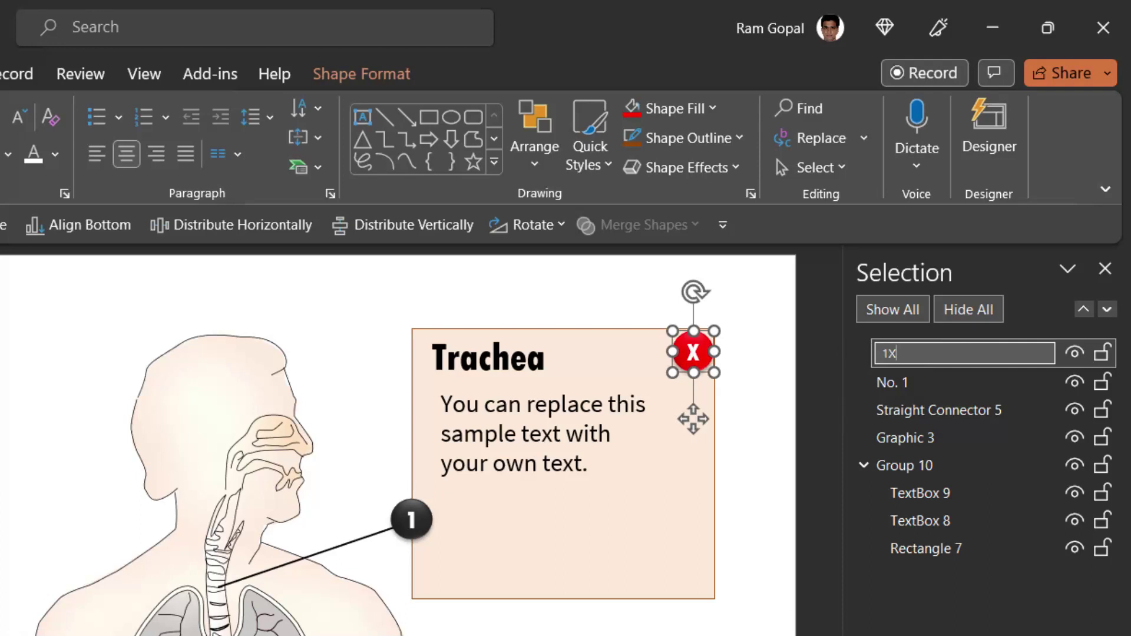
pyautogui.click(770, 404)
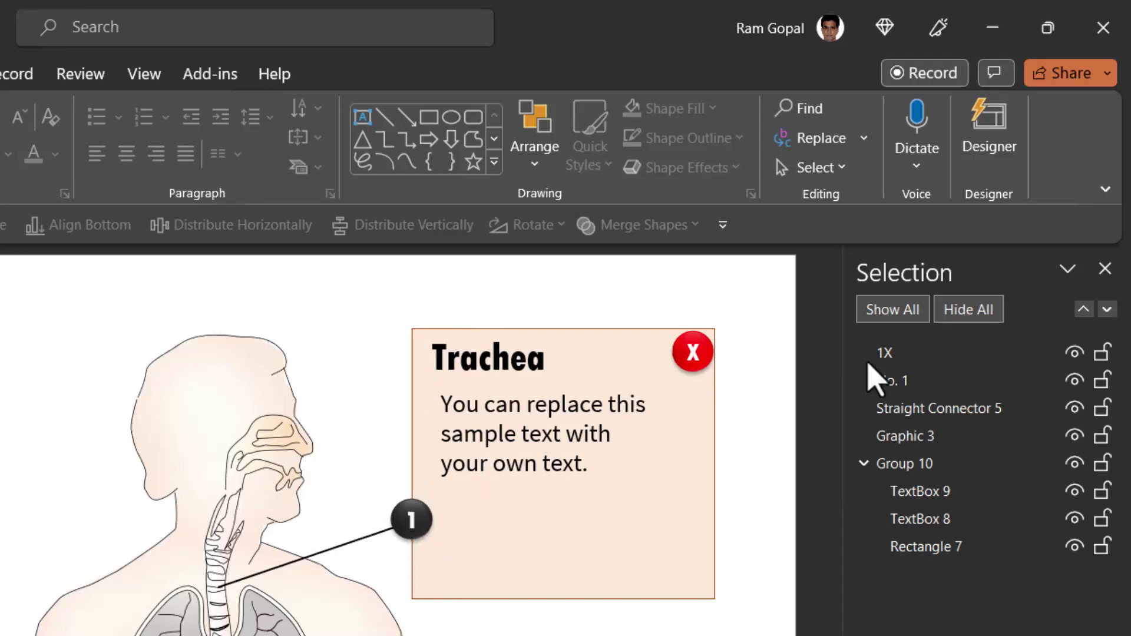
pyautogui.click(1105, 269)
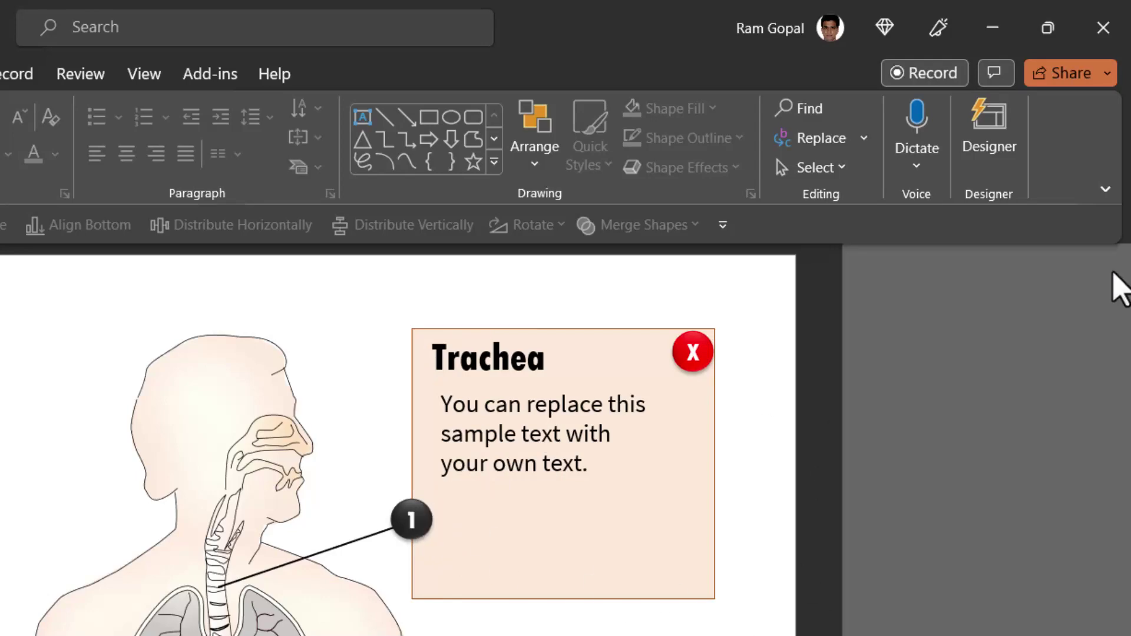
# Apply a Fade entrance animation to the Trachea group and the red X circle
pyautogui.click(685, 582)
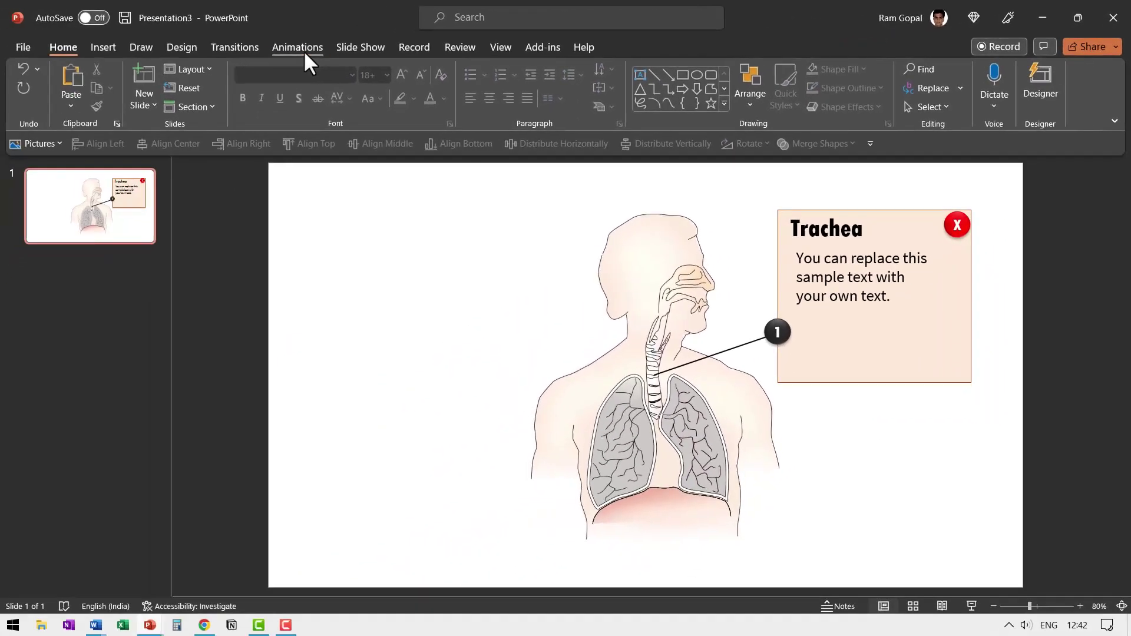
pyautogui.click(300, 50)
pyautogui.click(844, 72)
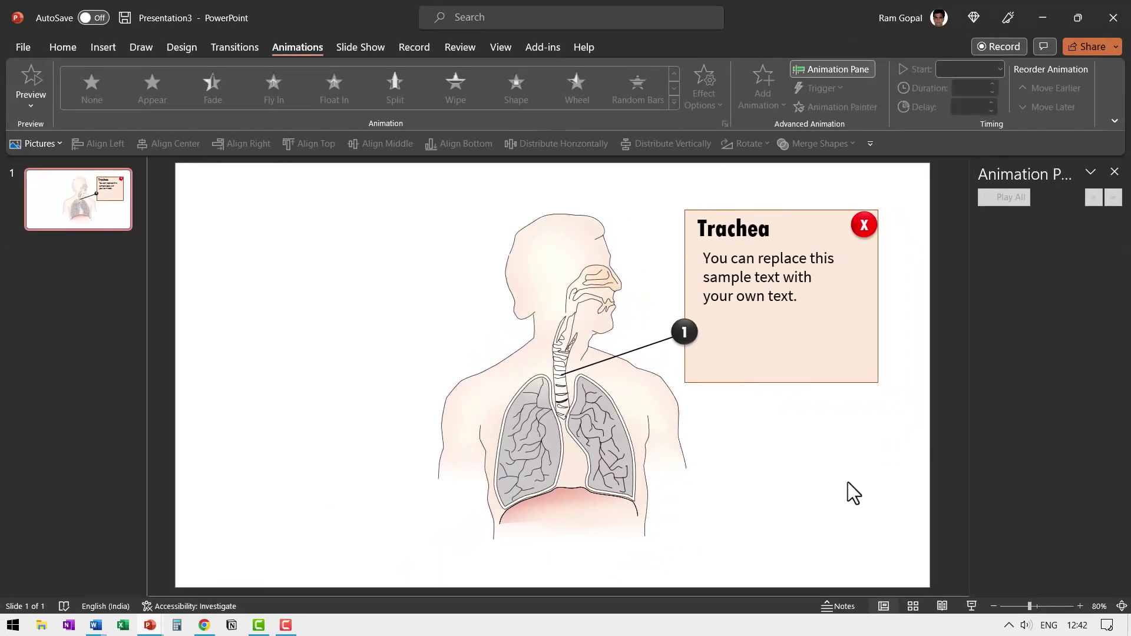
pyautogui.click(823, 365)
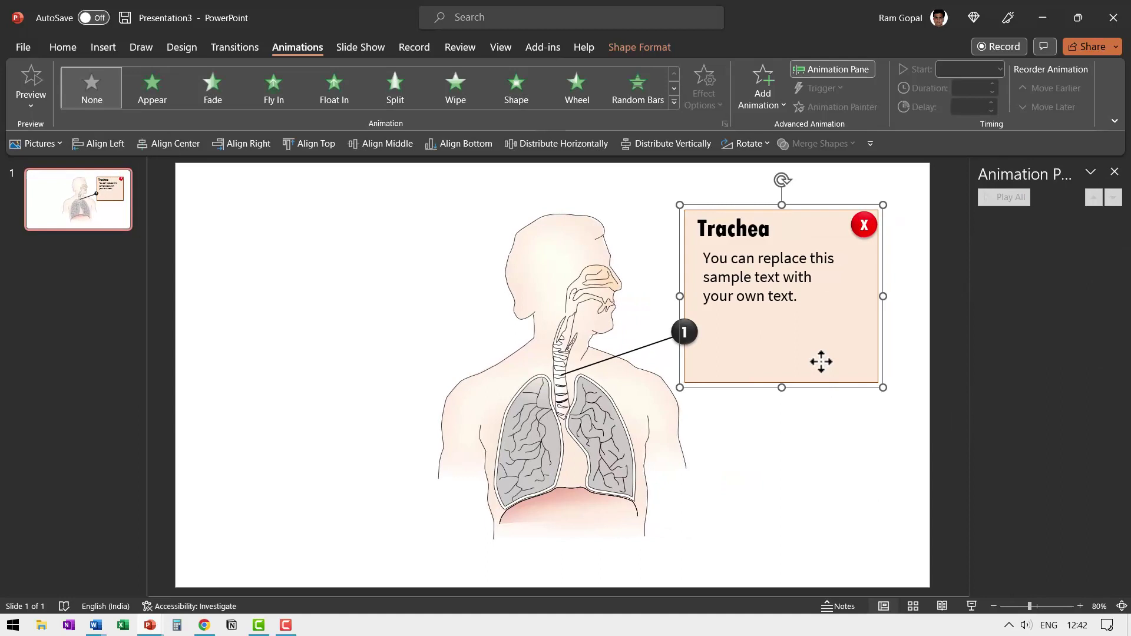
pyautogui.click(865, 231)
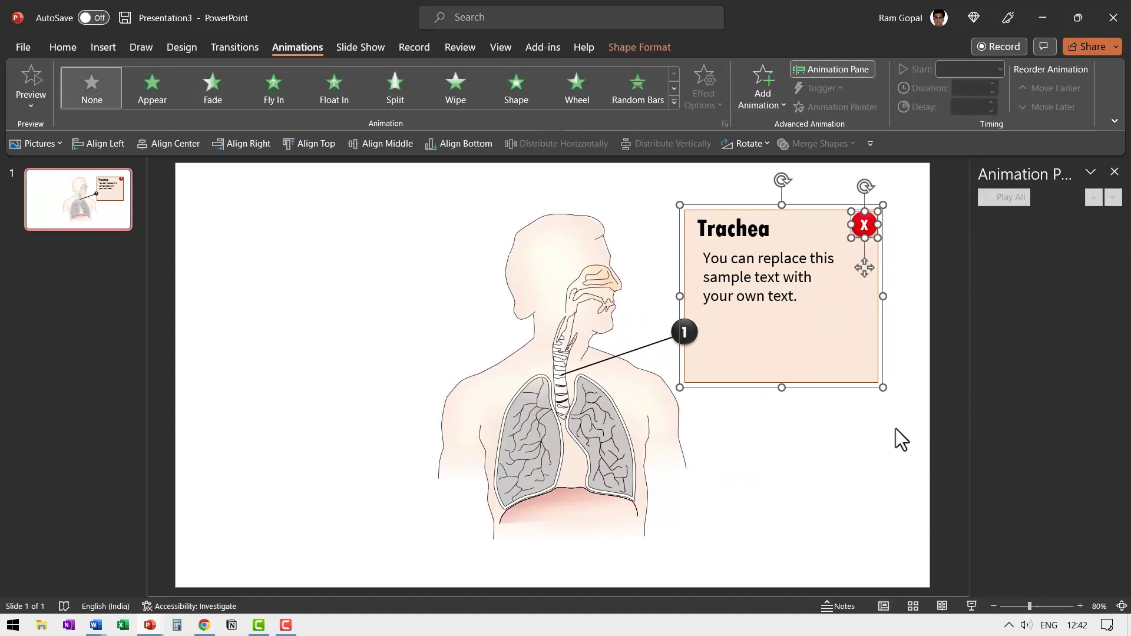
pyautogui.click(211, 95)
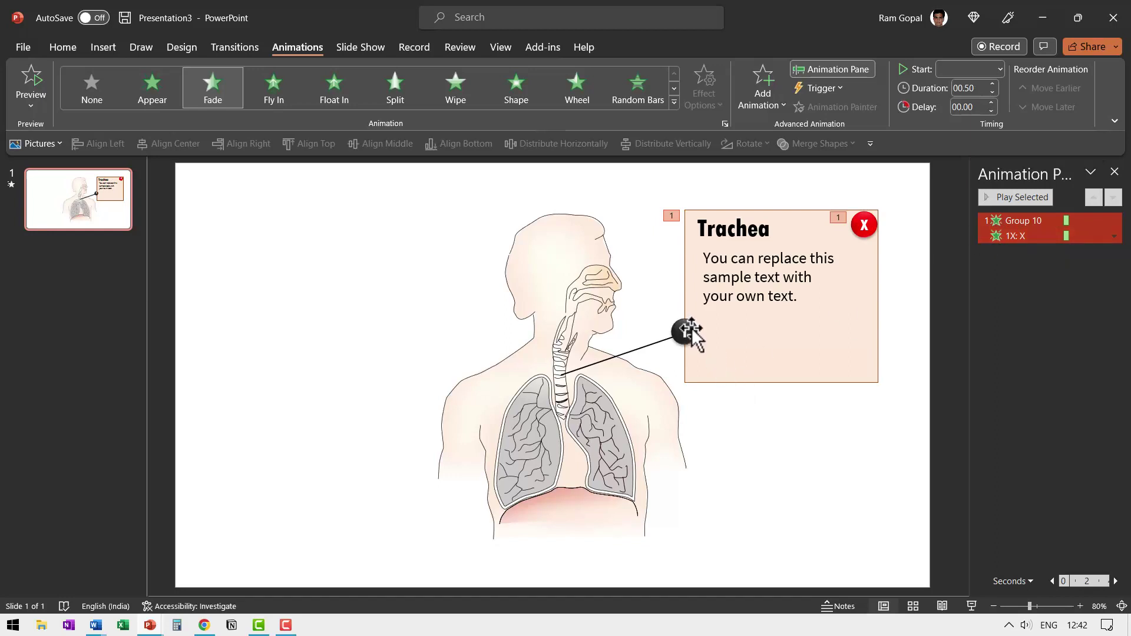
# Trigger the Group 10 fade on click of No. 1, with the X animation moved under it
pyautogui.click(1008, 223)
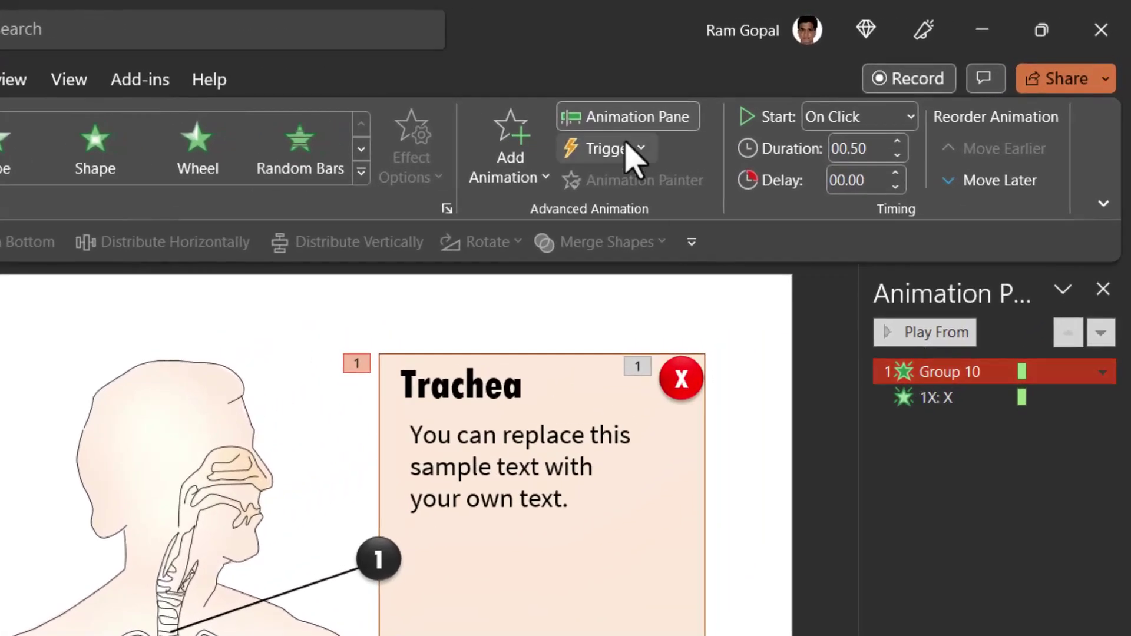
pyautogui.click(640, 152)
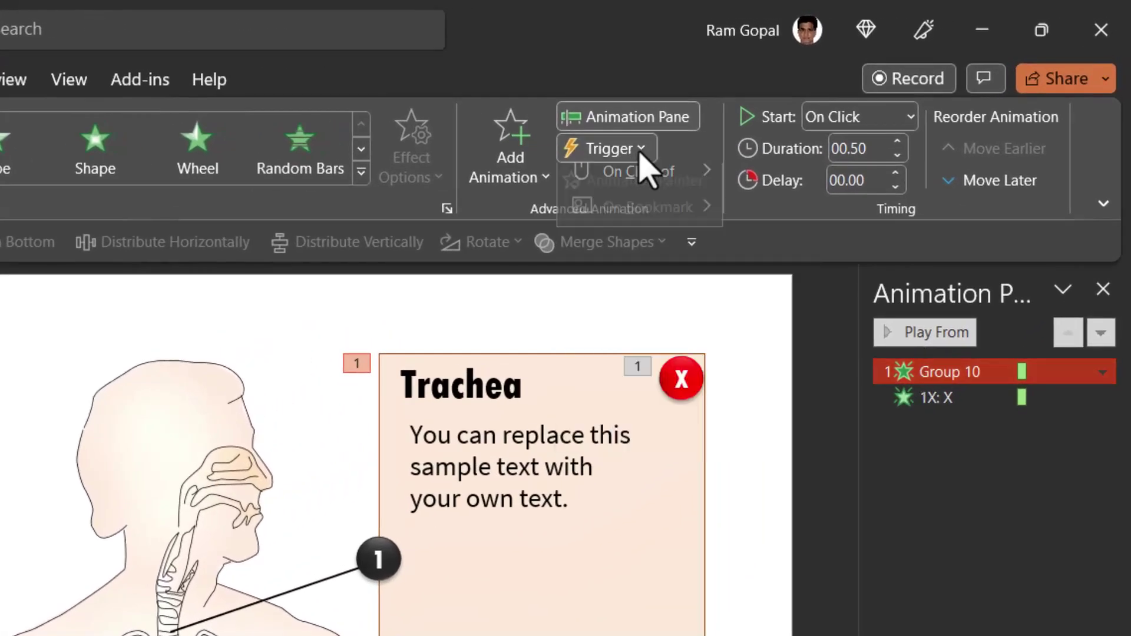
pyautogui.moveTo(635, 189)
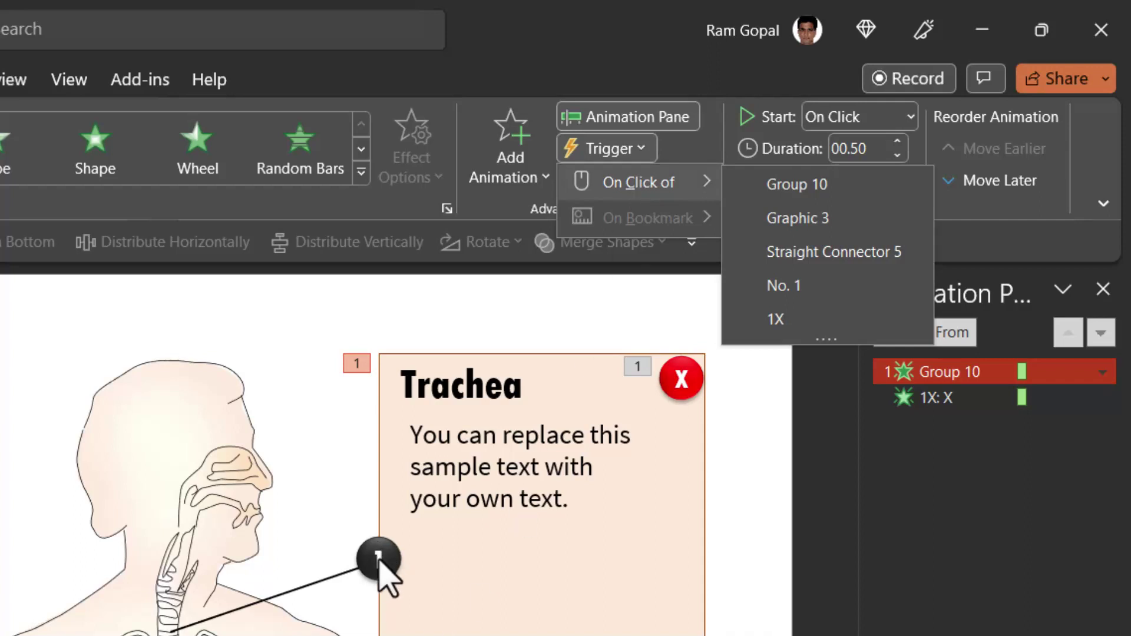
pyautogui.click(781, 286)
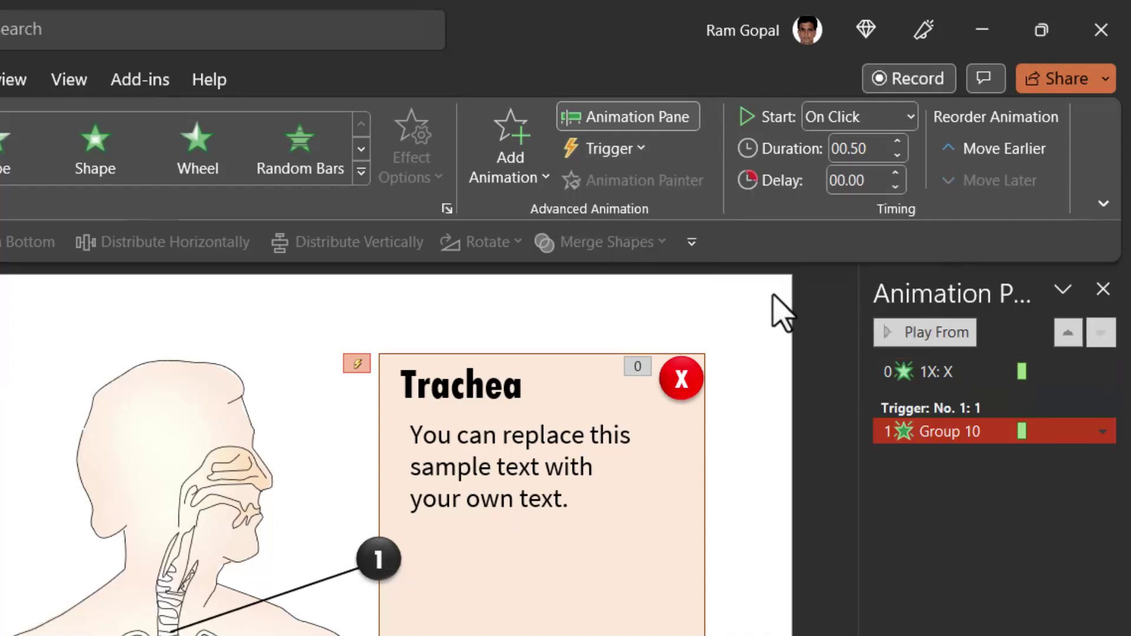
pyautogui.click(920, 368)
pyautogui.moveTo(928, 383); pyautogui.dragTo(942, 477)
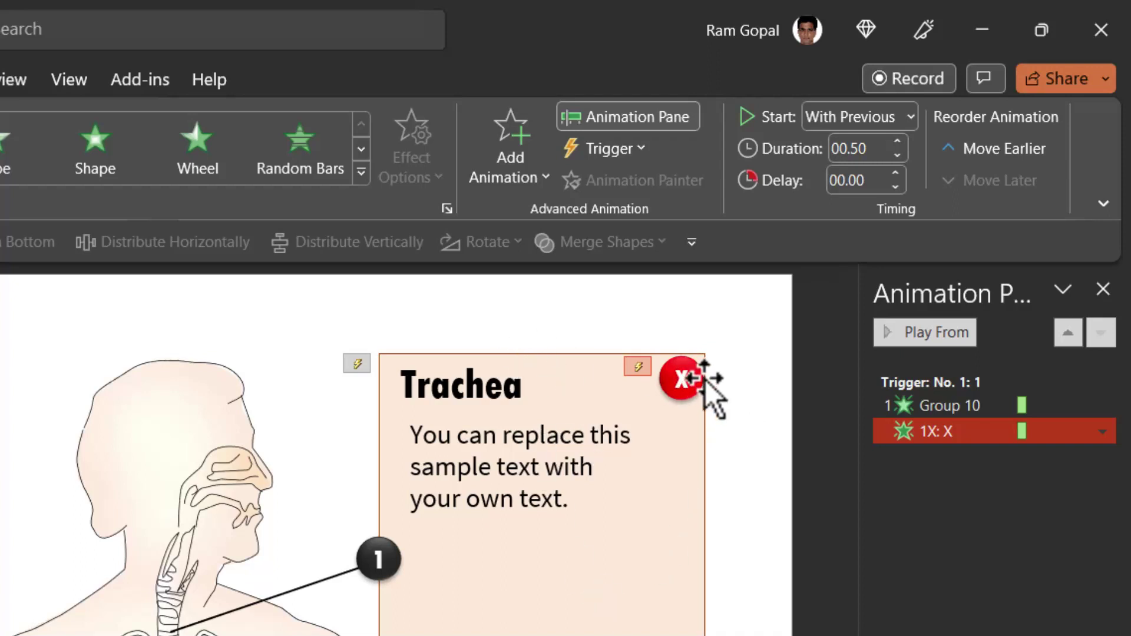
# Add a Fade exit animation to the Trachea group and the red X circle
pyautogui.click(668, 545)
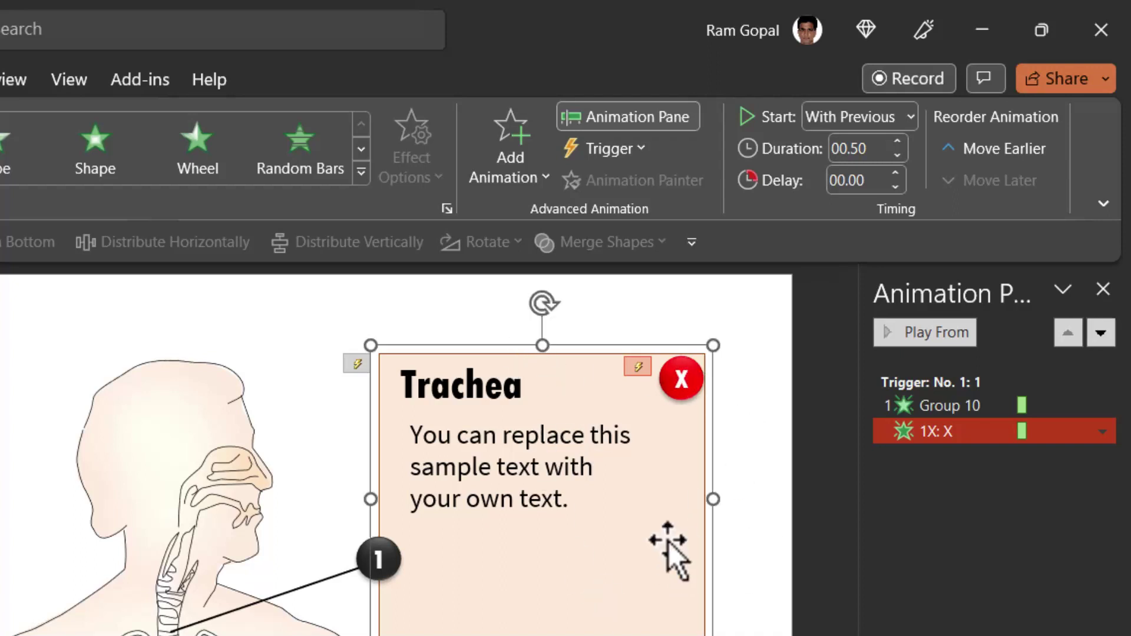
pyautogui.click(682, 377)
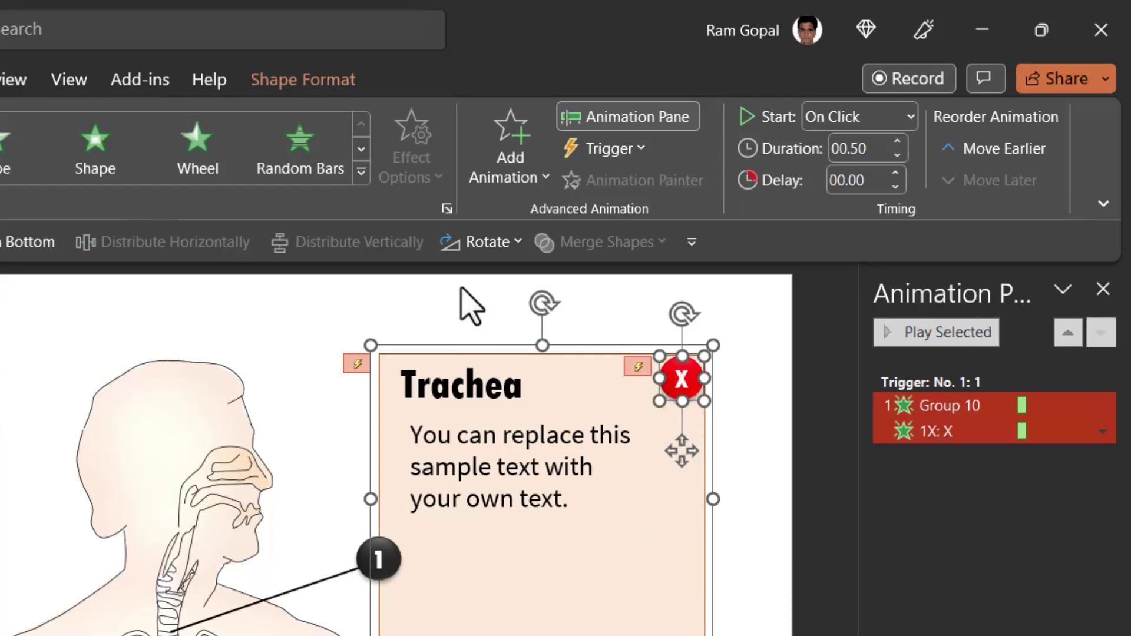
pyautogui.click(505, 179)
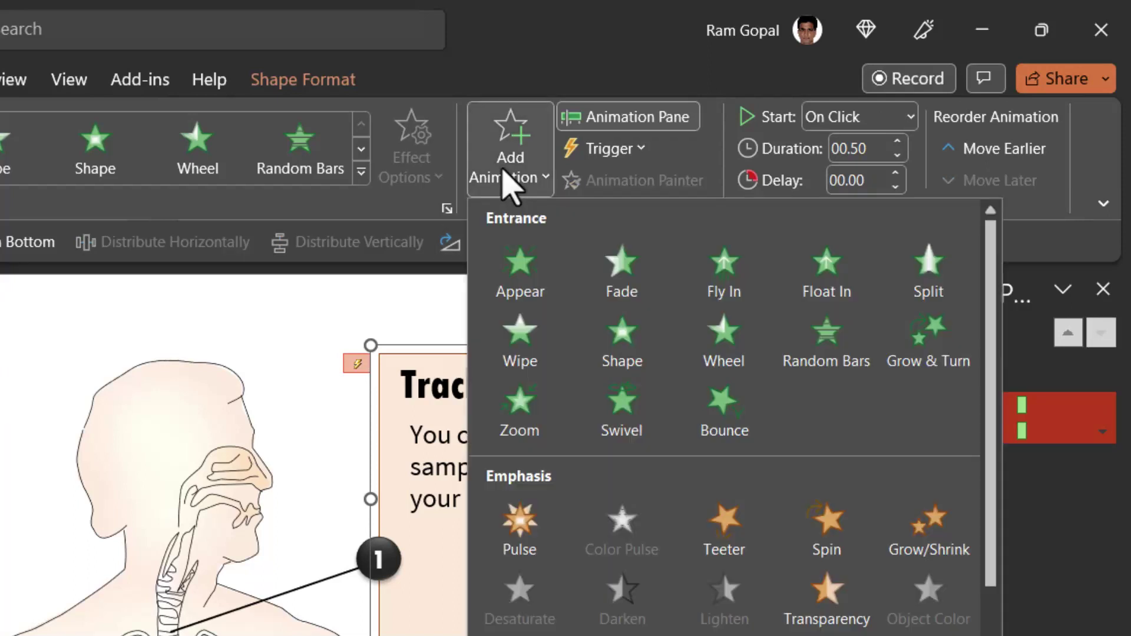
pyautogui.scroll(-5, 654, 557)
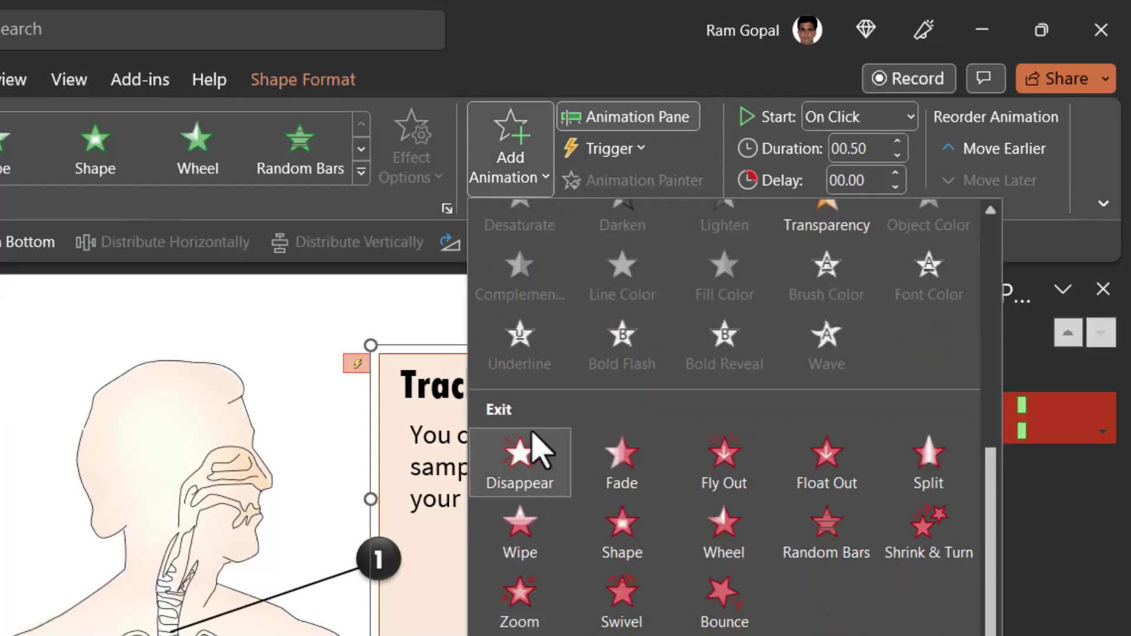
pyautogui.click(641, 470)
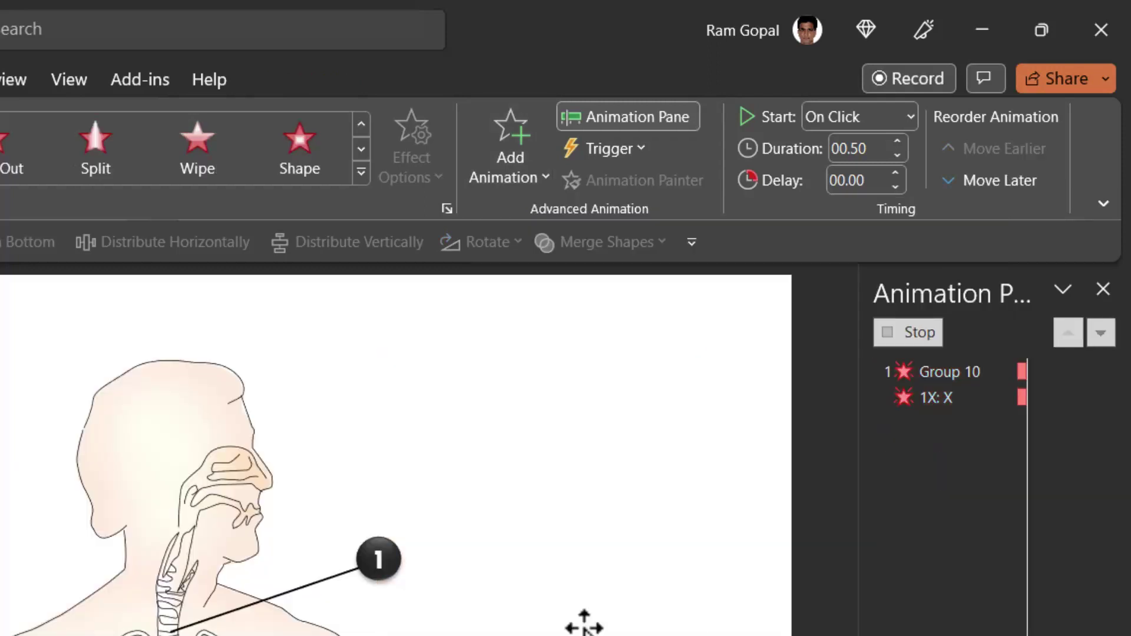
# Trigger the Group 10 exit on click of 1X, with the X exit row moved under it
pyautogui.click(933, 371)
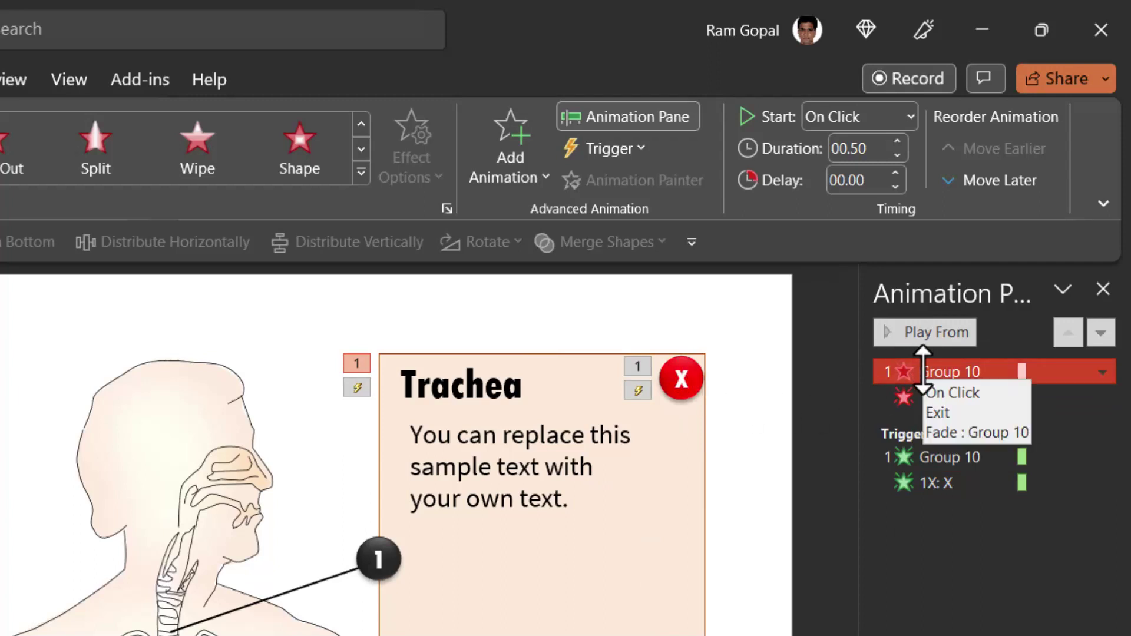
pyautogui.click(610, 149)
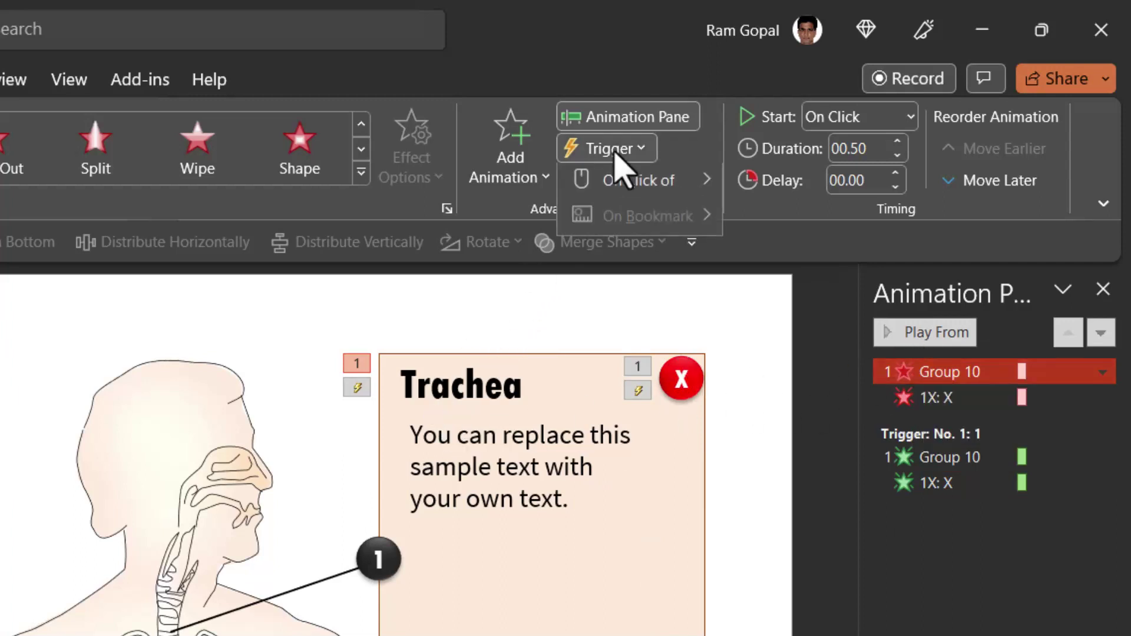
pyautogui.moveTo(628, 194)
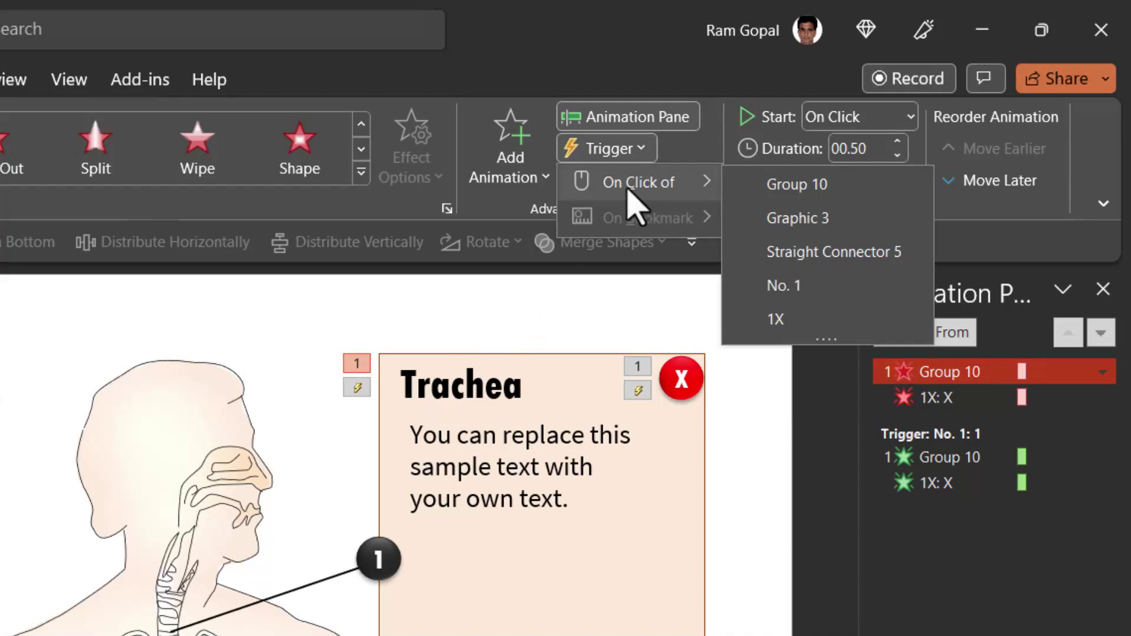
pyautogui.click(772, 321)
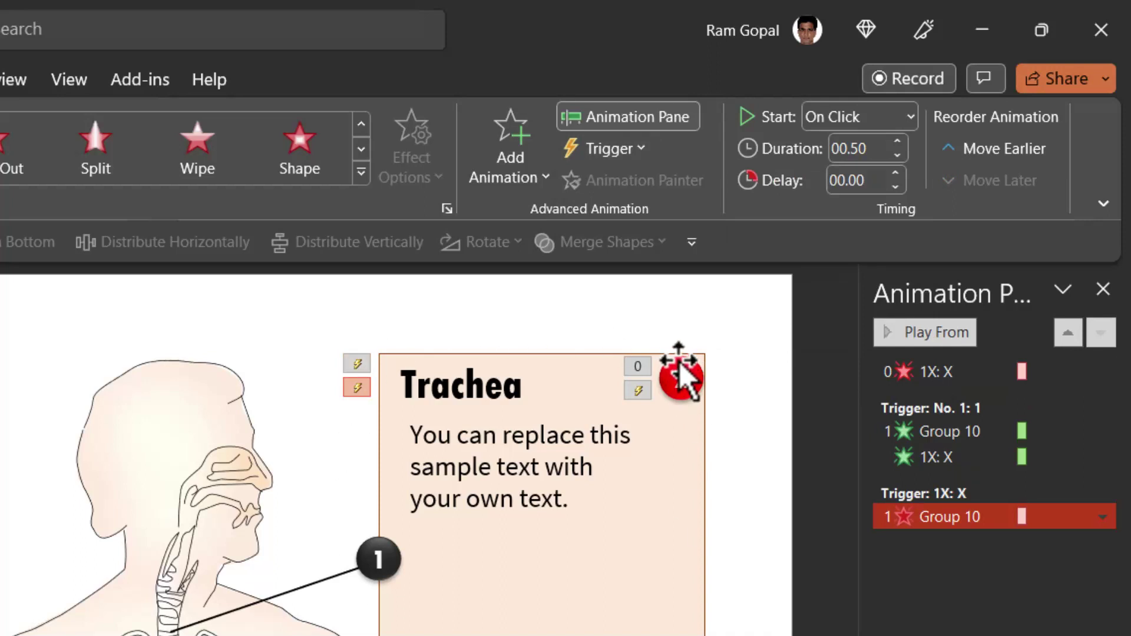
pyautogui.moveTo(902, 371); pyautogui.dragTo(923, 548)
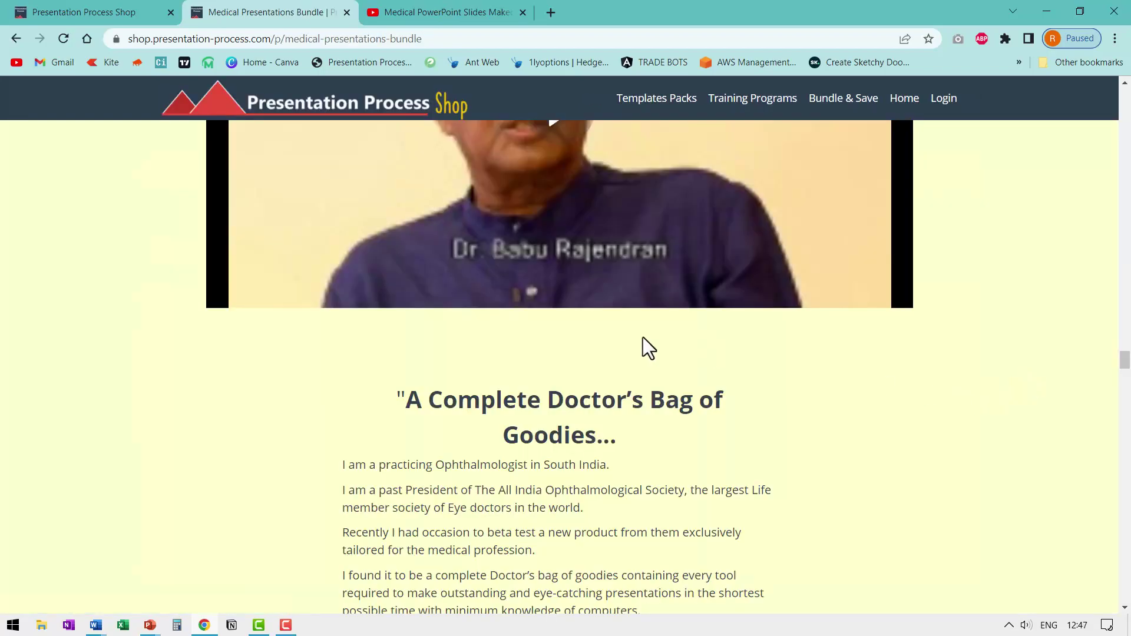
# Scroll down the Medical Presentations Bundle page to its customer testimonials
pyautogui.scroll(-3, 988, 357)
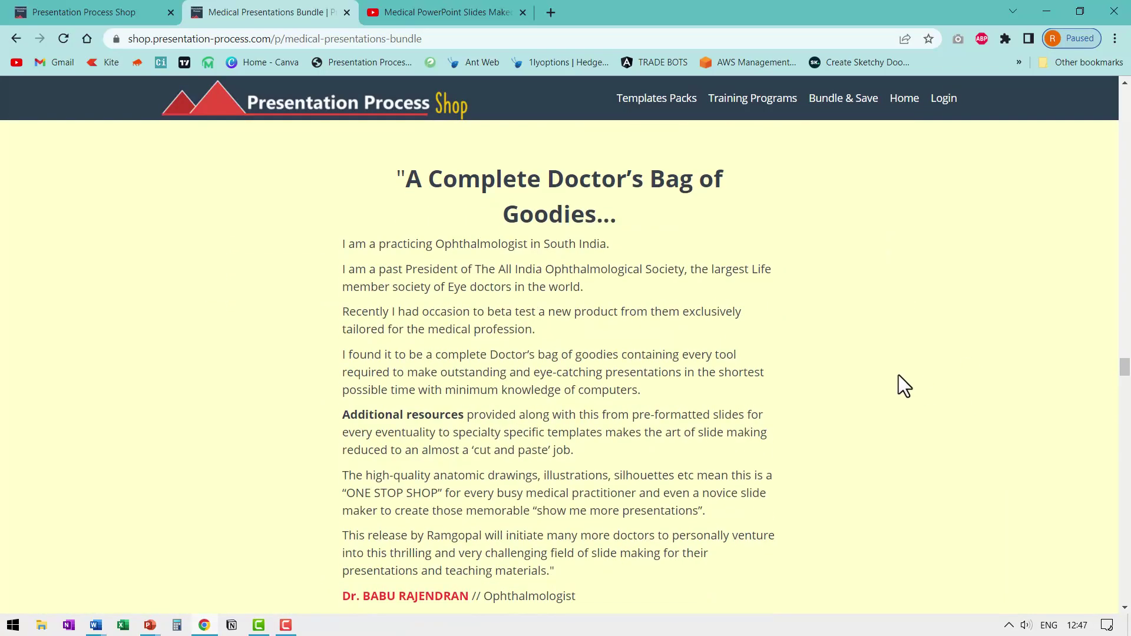
pyautogui.scroll(-15, 898, 375)
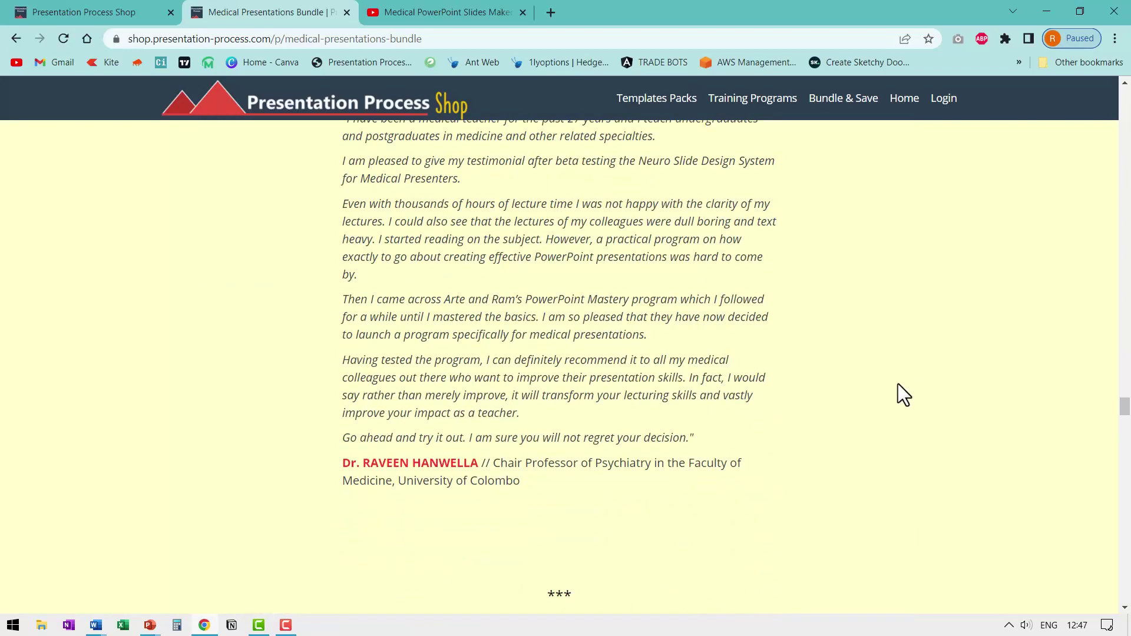
pyautogui.scroll(-15, 897, 384)
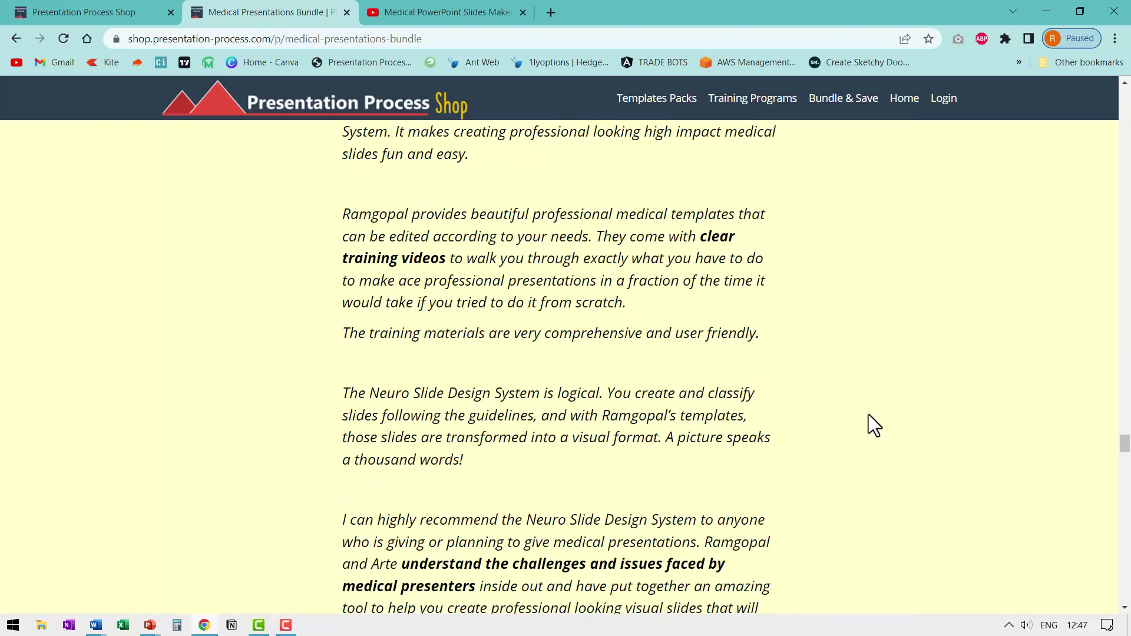
pyautogui.scroll(-9, 870, 415)
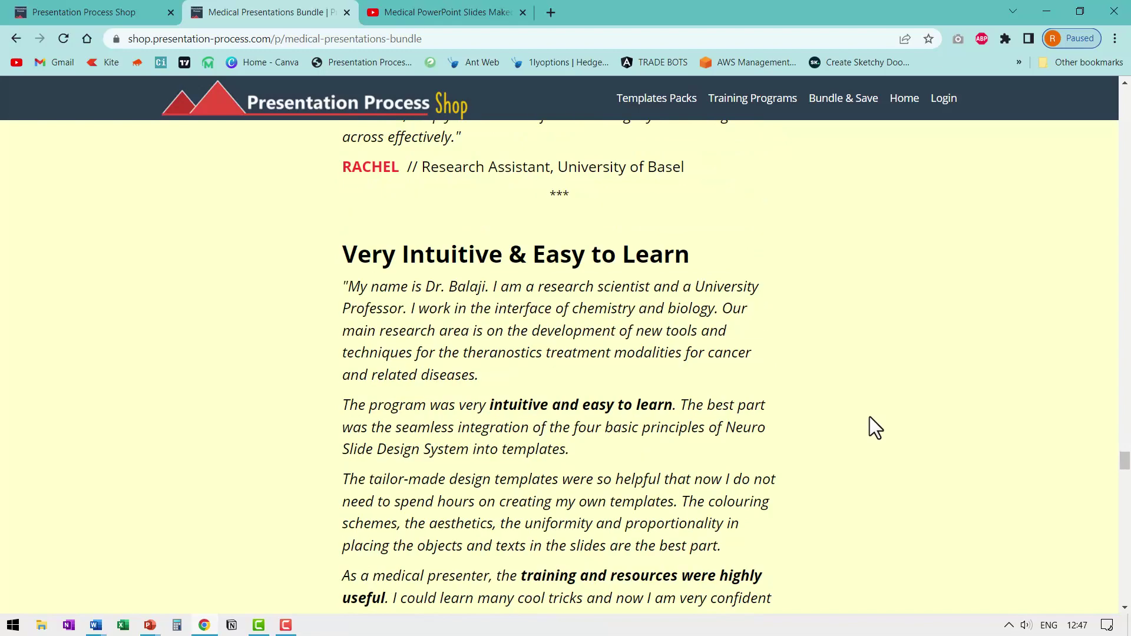
pyautogui.scroll(-2, 871, 426)
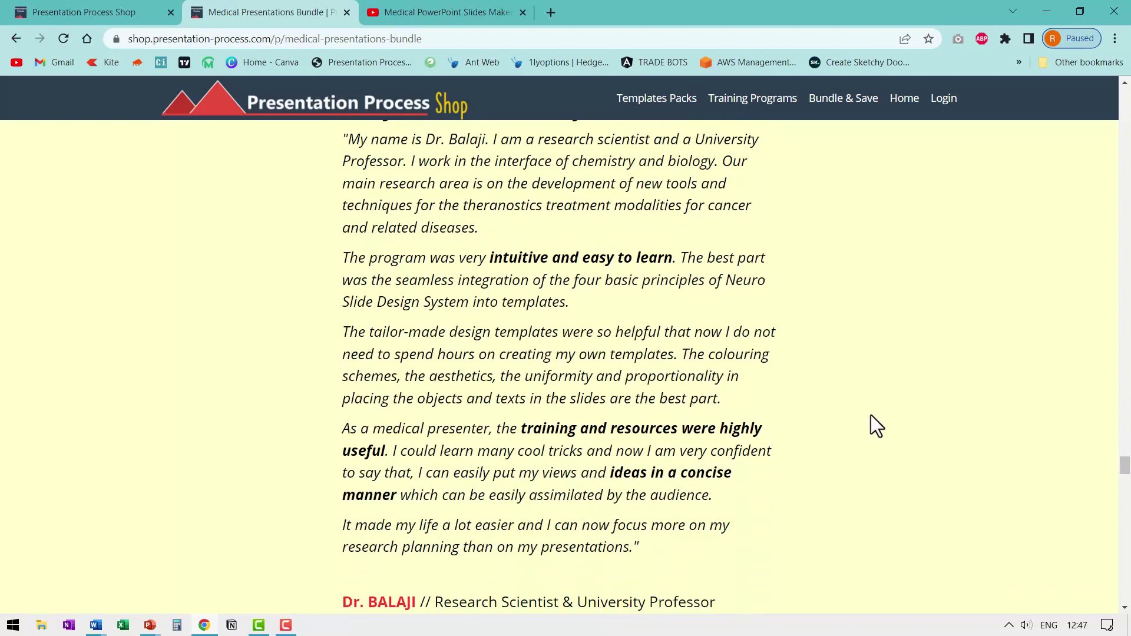